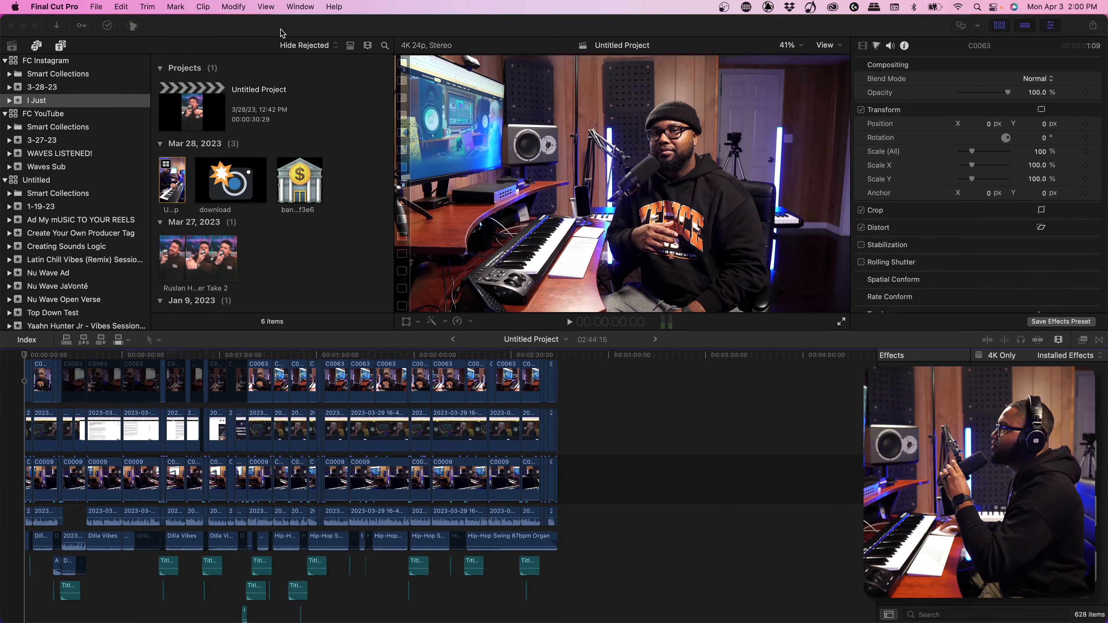
# Create the event IG Vibe in the FC Instagram library with a new project in Vertical format, 2160x3840, 30p
pyautogui.click(282, 32)
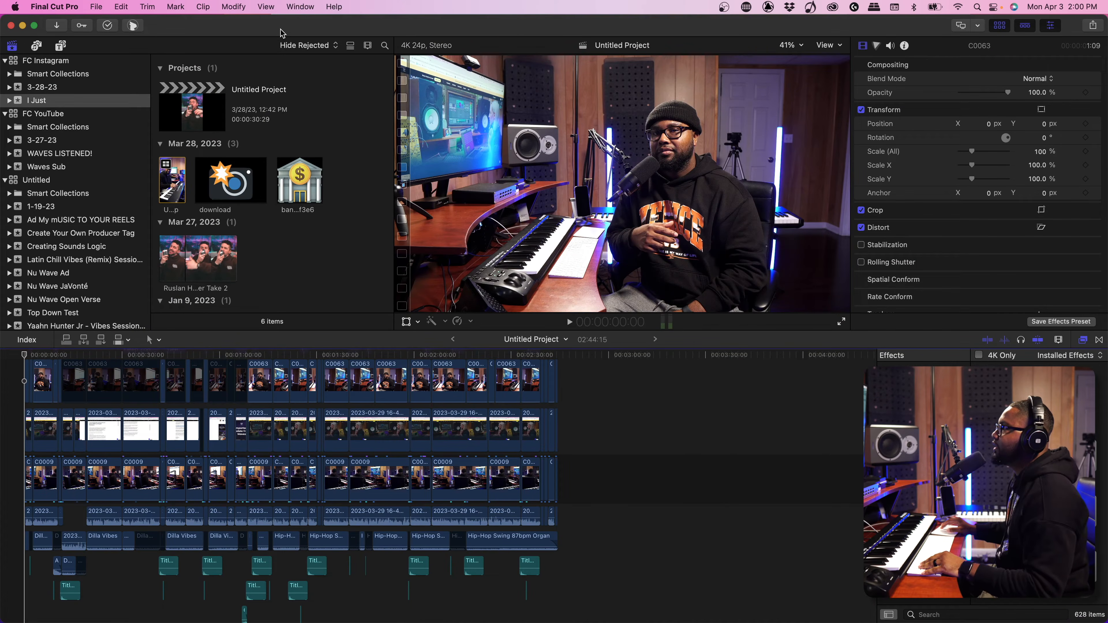
pyautogui.click(97, 6)
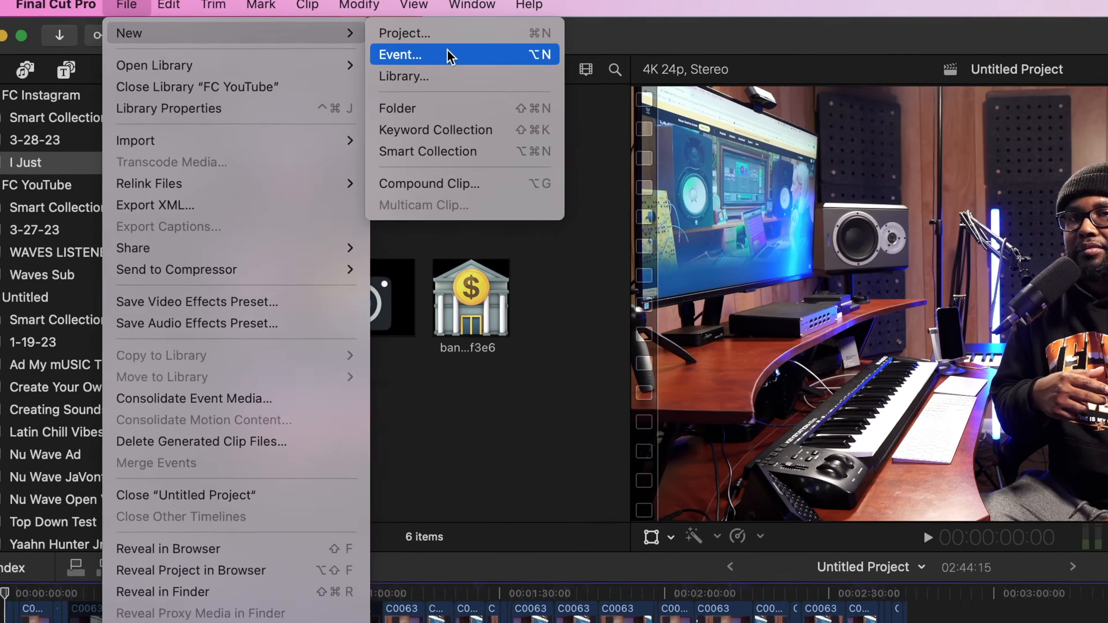
pyautogui.click(285, 34)
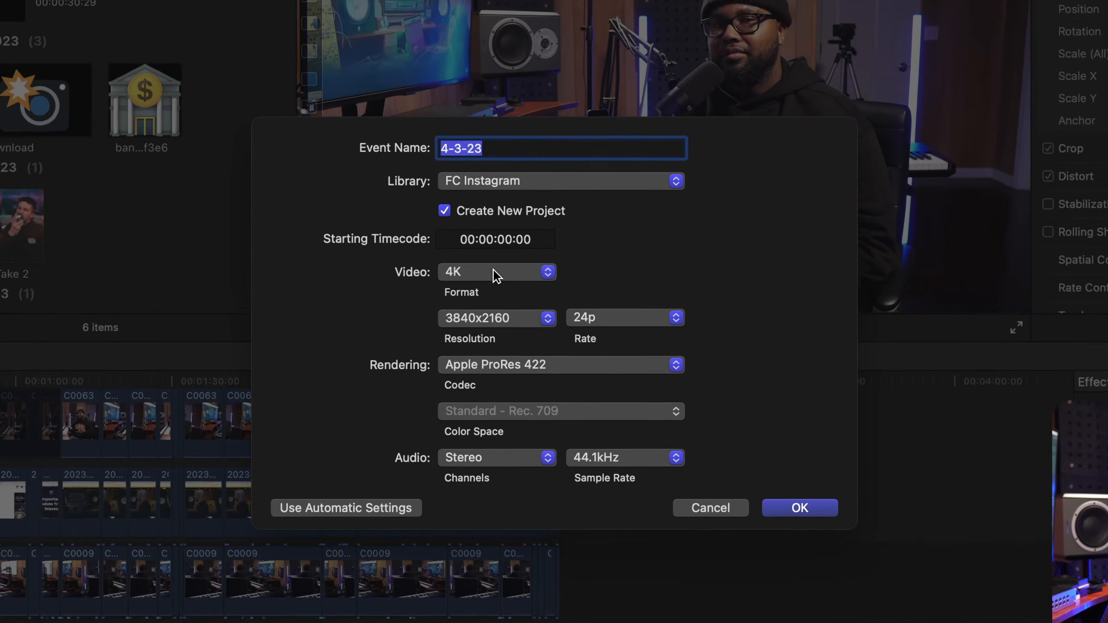
pyautogui.click(514, 290)
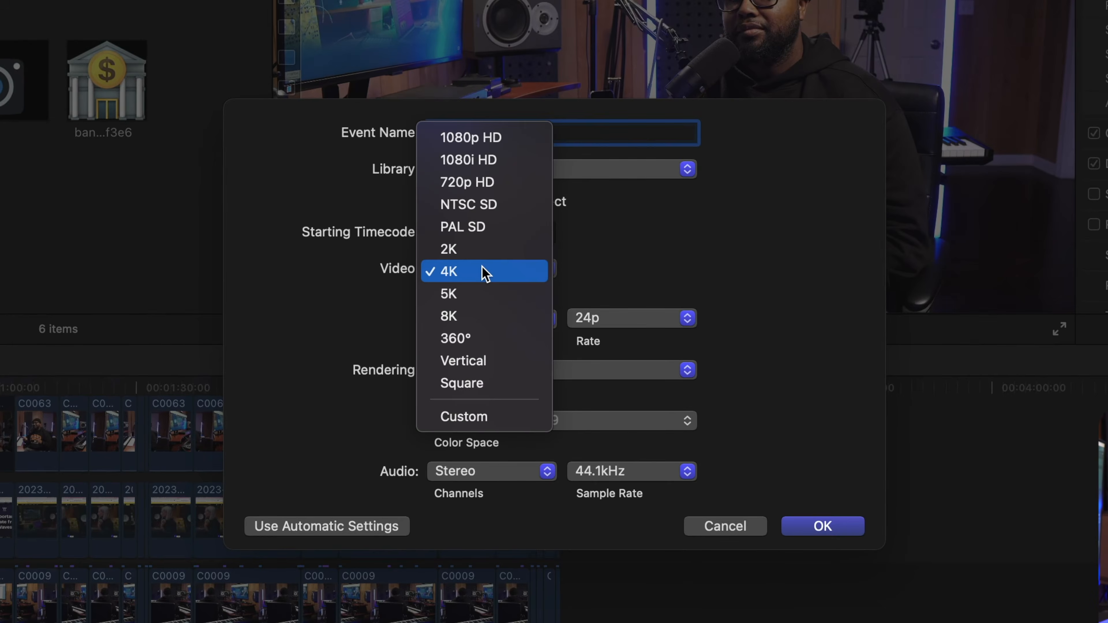
pyautogui.click(484, 364)
pyautogui.click(480, 318)
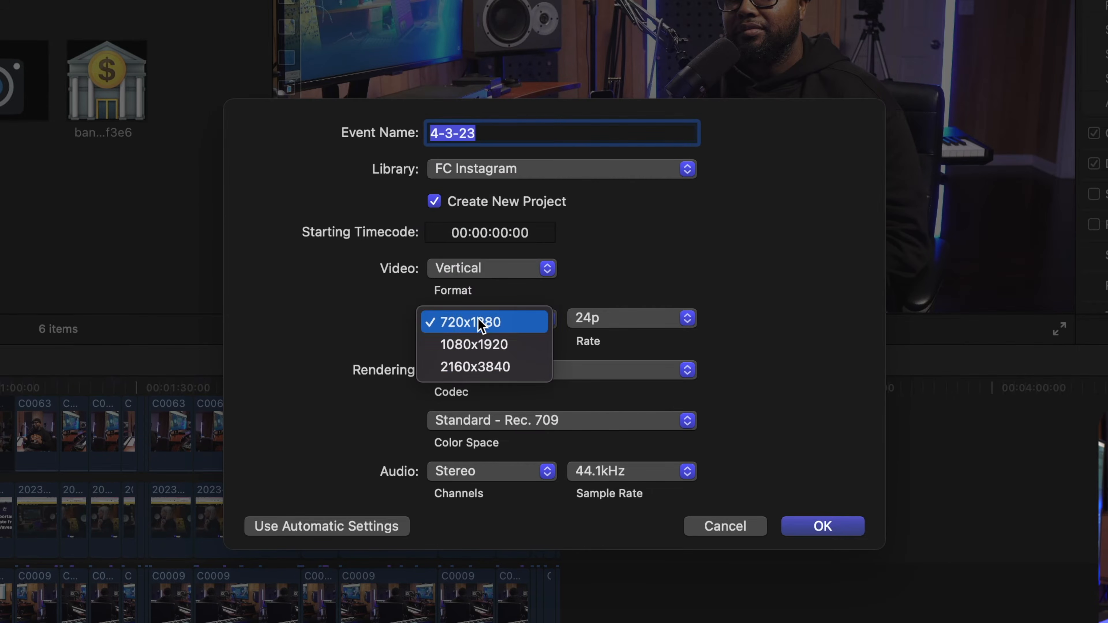
pyautogui.click(484, 369)
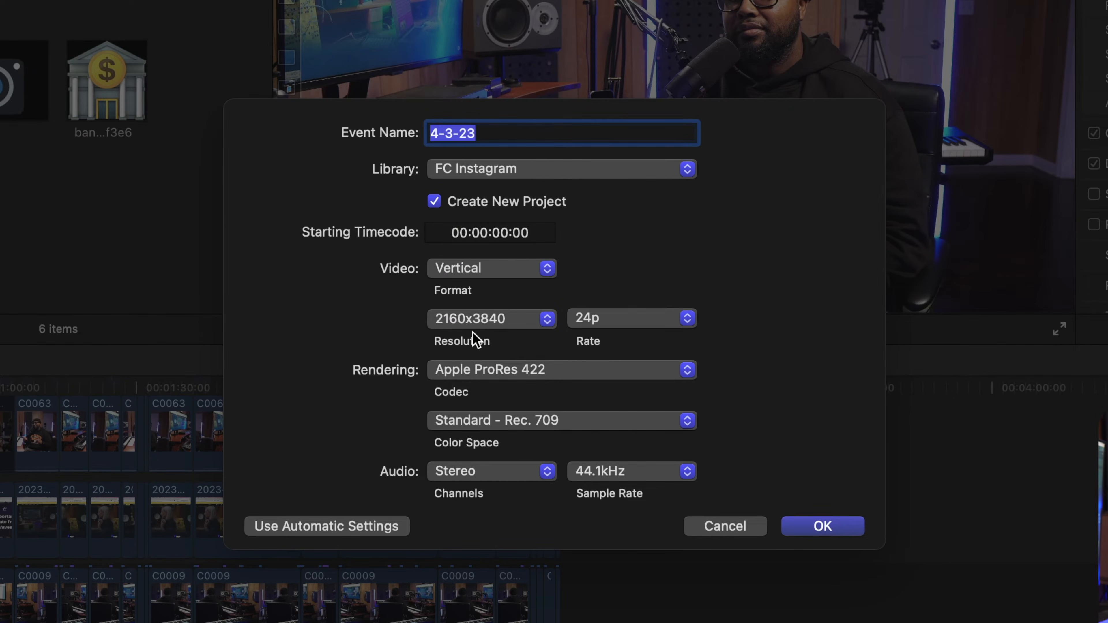
pyautogui.click(605, 326)
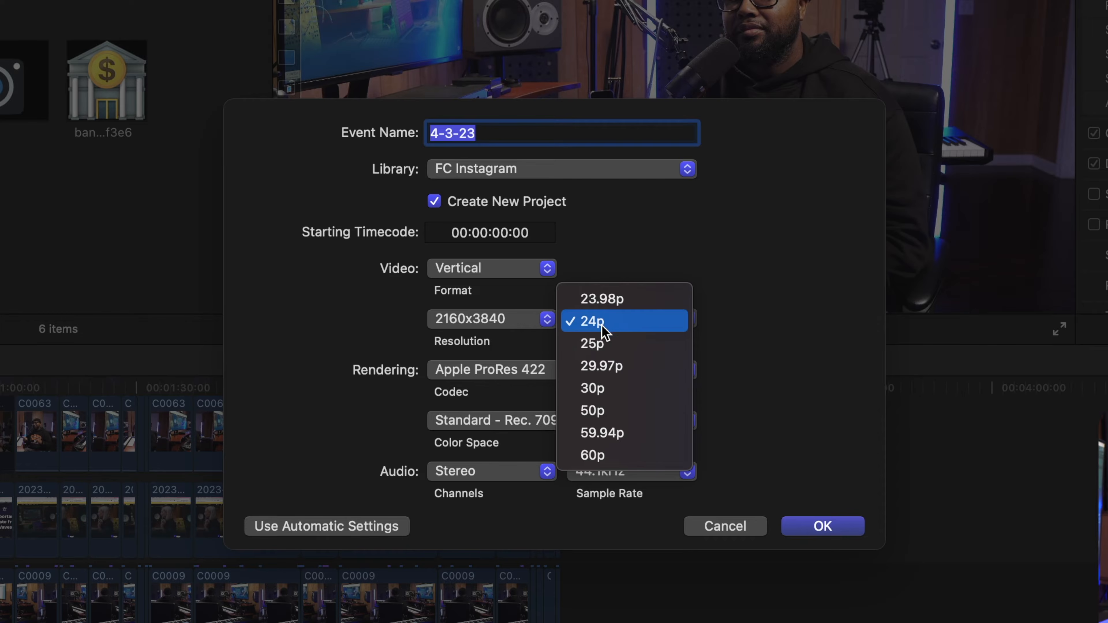
pyautogui.click(606, 388)
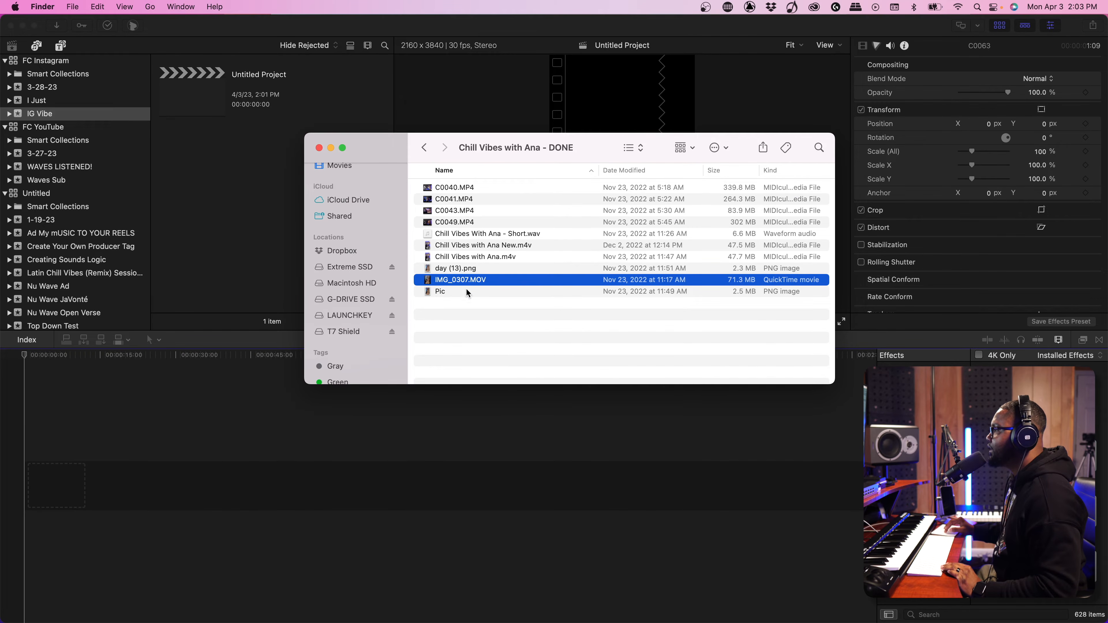
# Import C0040, C0041, C0043, C0049, IMG_0307.MOV and the short WAV file from Finder into the IG Vibe event
pyautogui.keyDown('super'); pyautogui.click(498, 234); pyautogui.keyUp('super')
pyautogui.keyDown('super'); pyautogui.click(489, 223); pyautogui.keyUp('super')
pyautogui.keyDown('super'); pyautogui.click(480, 210); pyautogui.keyUp('super')
pyautogui.keyDown('super'); pyautogui.click(476, 199); pyautogui.keyUp('super')
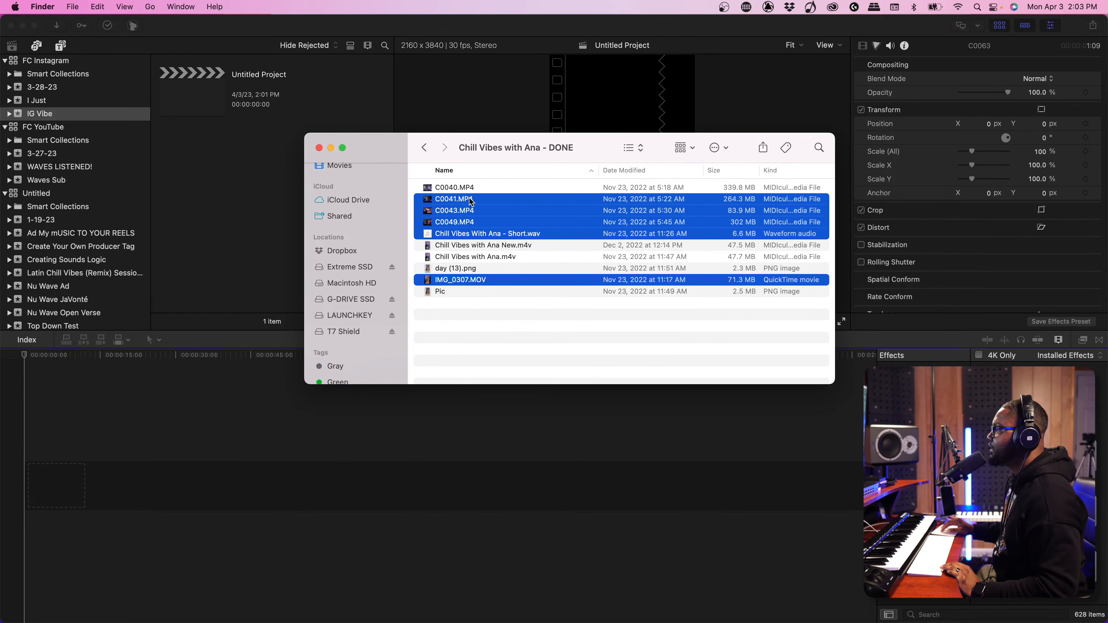
pyautogui.keyDown('super'); pyautogui.click(470, 189); pyautogui.keyUp('super')
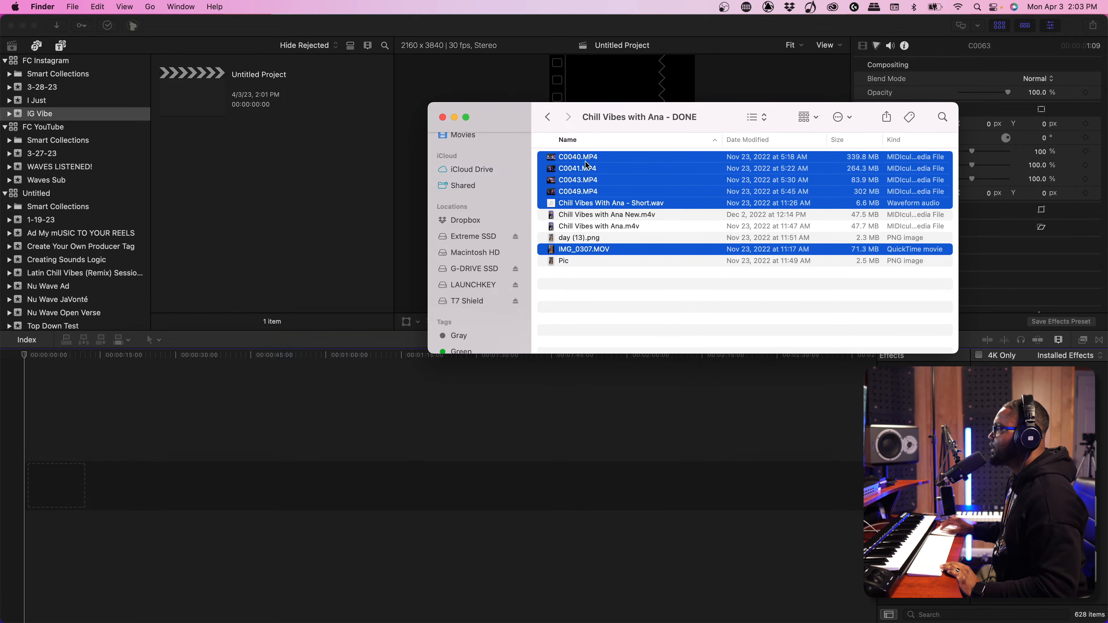
pyautogui.moveTo(587, 165); pyautogui.dragTo(291, 206)
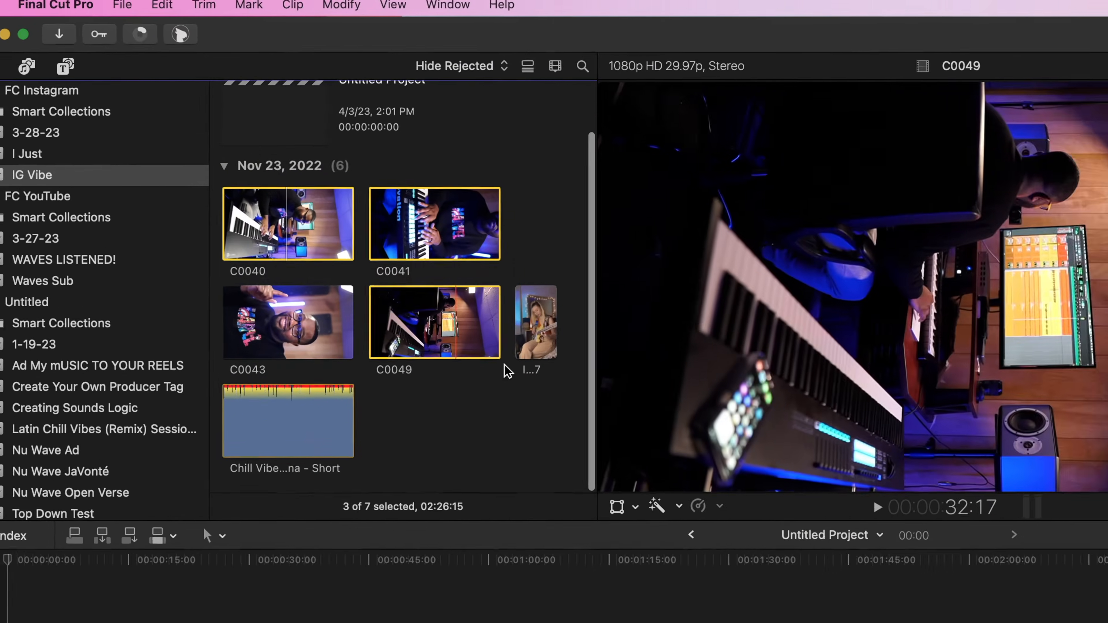
# Create the multicam clip Vibe Multi from C0040, C0041, C0049 and IMG_0307 in Vertical format, 2160x3840, 30p
pyautogui.scroll(3, 504, 365)
pyautogui.keyDown('super'); pyautogui.click(525, 370); pyautogui.keyUp('super')
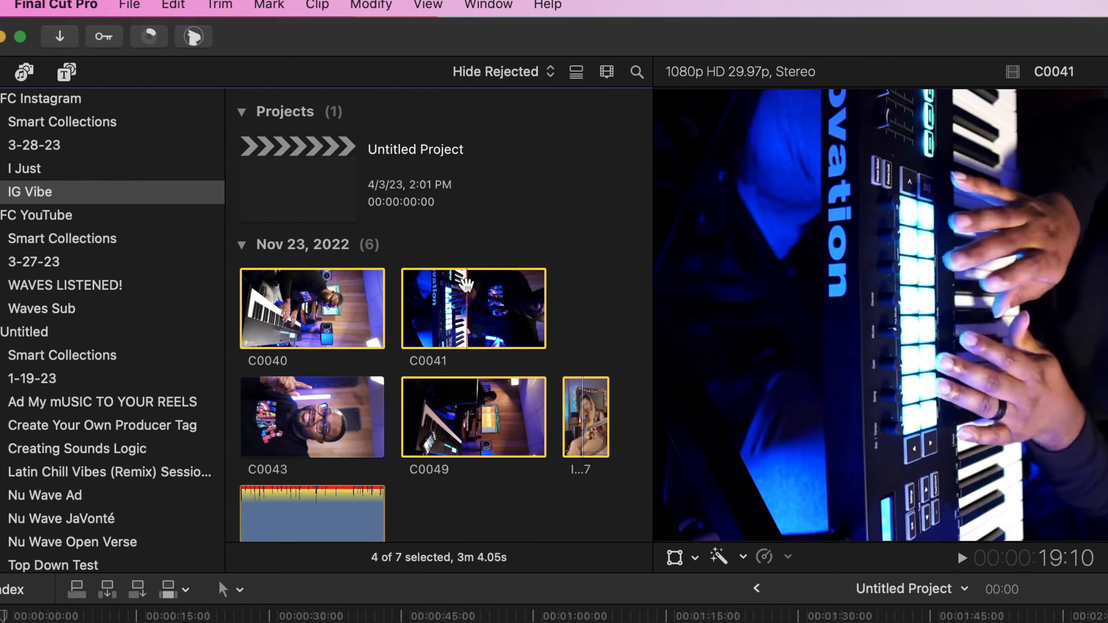
pyautogui.rightClick(432, 267)
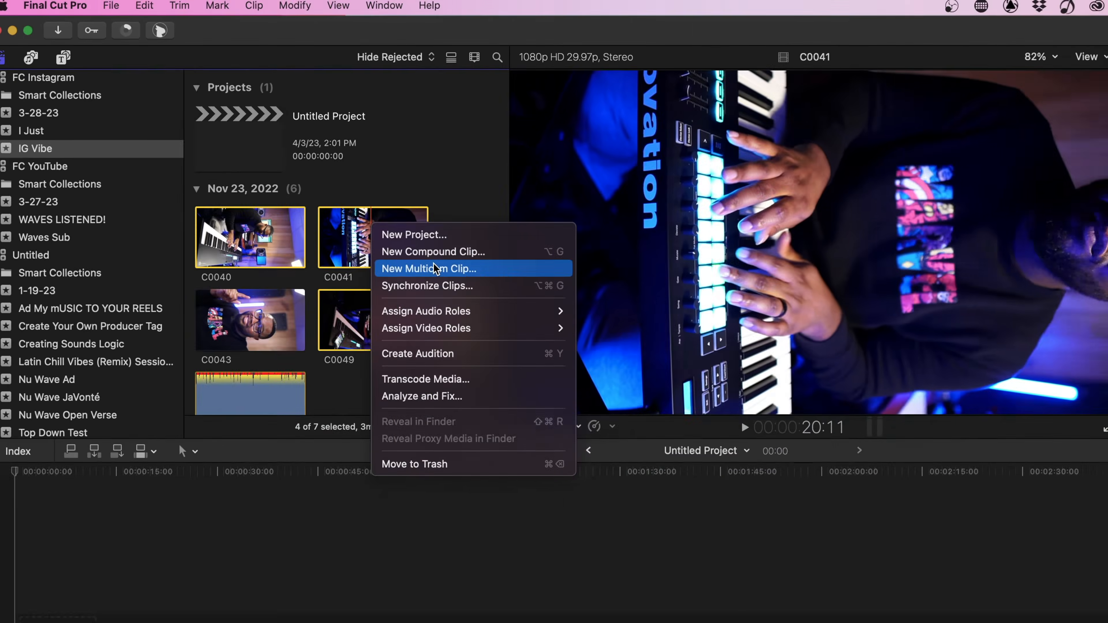
pyautogui.click(434, 268)
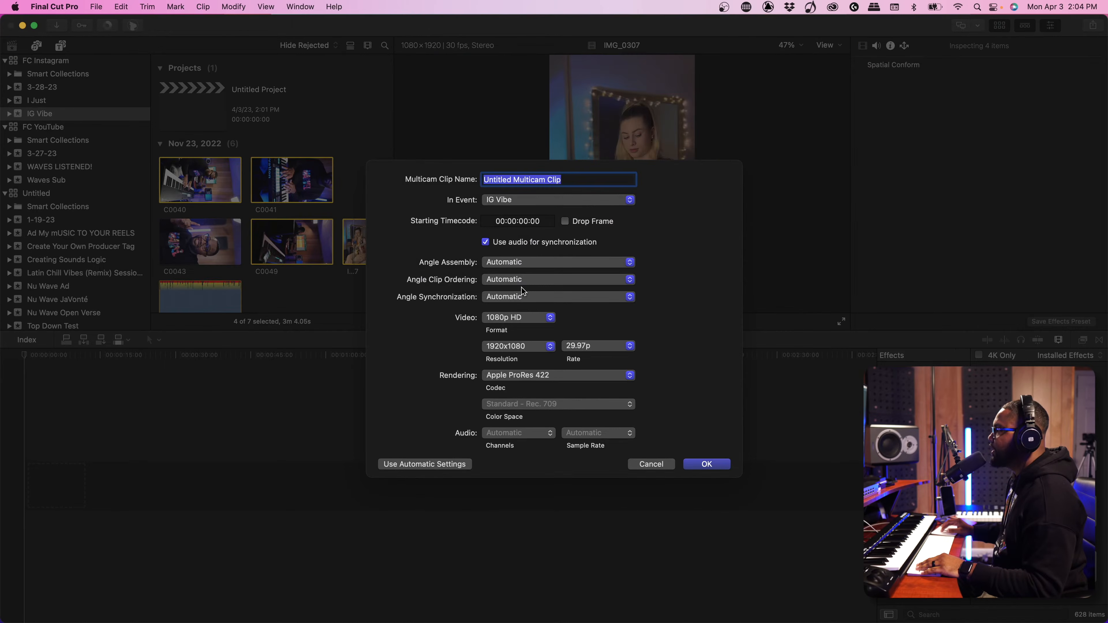
pyautogui.click(505, 320)
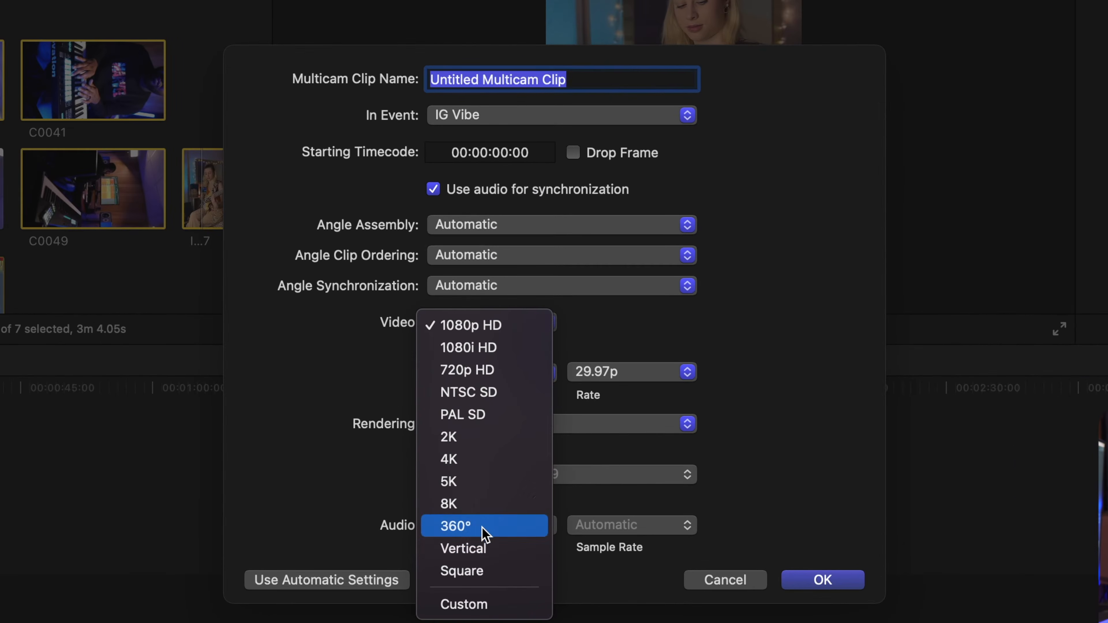
pyautogui.click(485, 547)
pyautogui.click(485, 372)
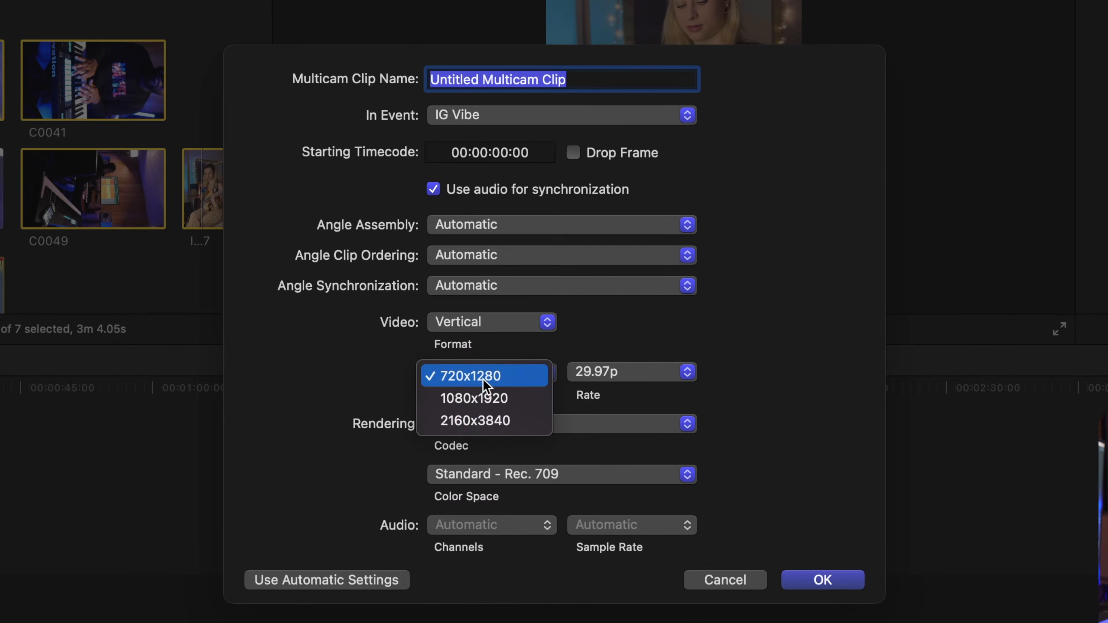
pyautogui.click(500, 424)
pyautogui.click(602, 371)
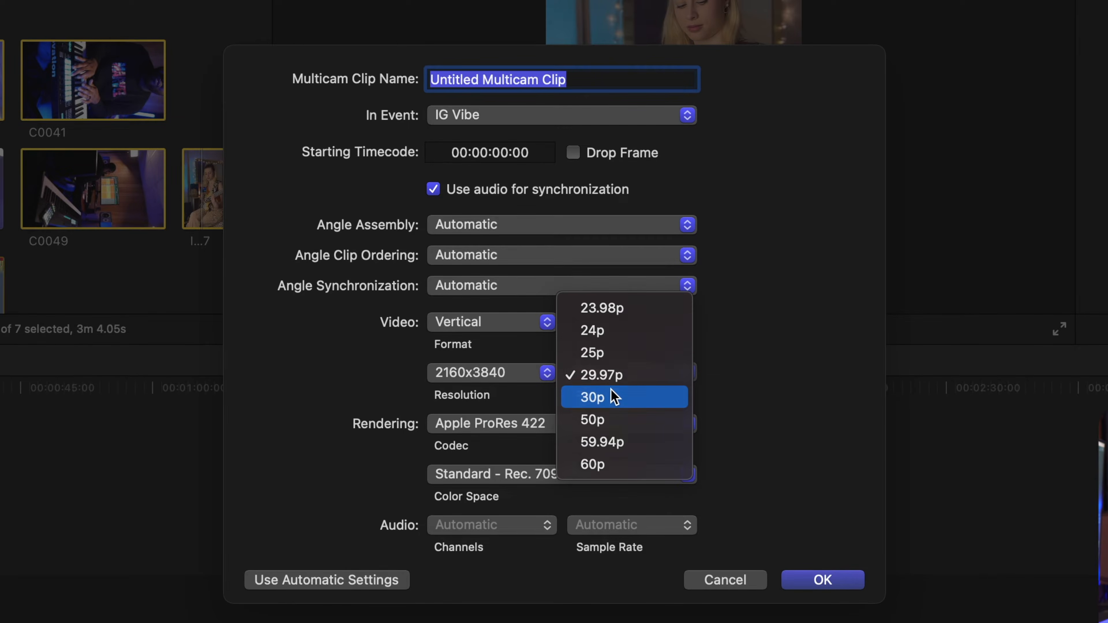
pyautogui.click(614, 396)
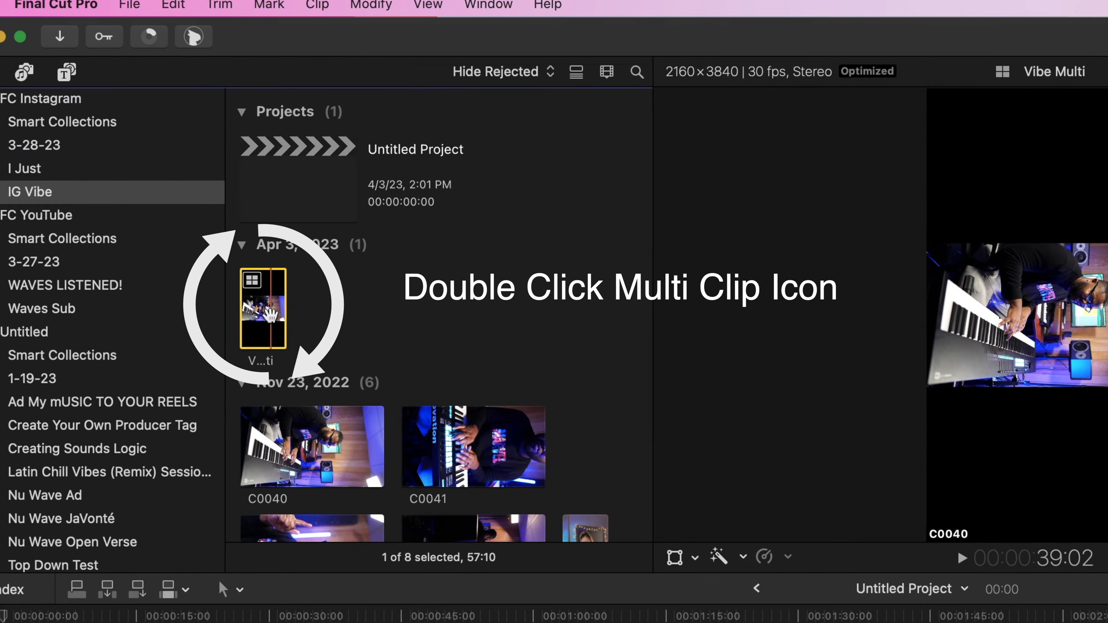
# Open the Vibe Multi multicam clip in the angle editor and play it back to check the angles' synchronization
pyautogui.doubleClick(189, 202)
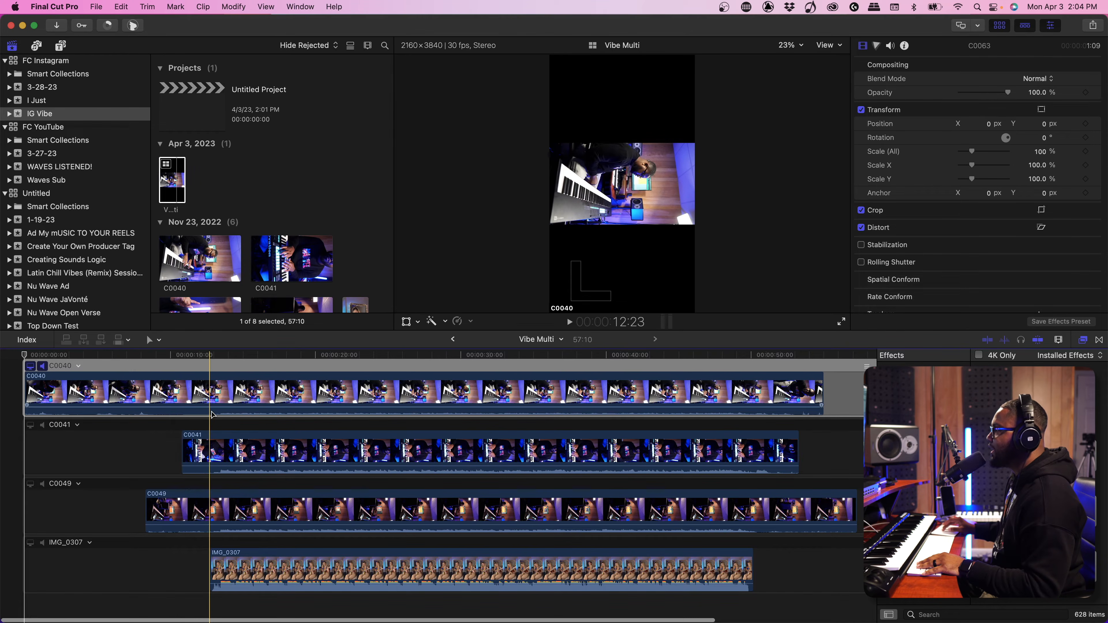
pyautogui.press('space')
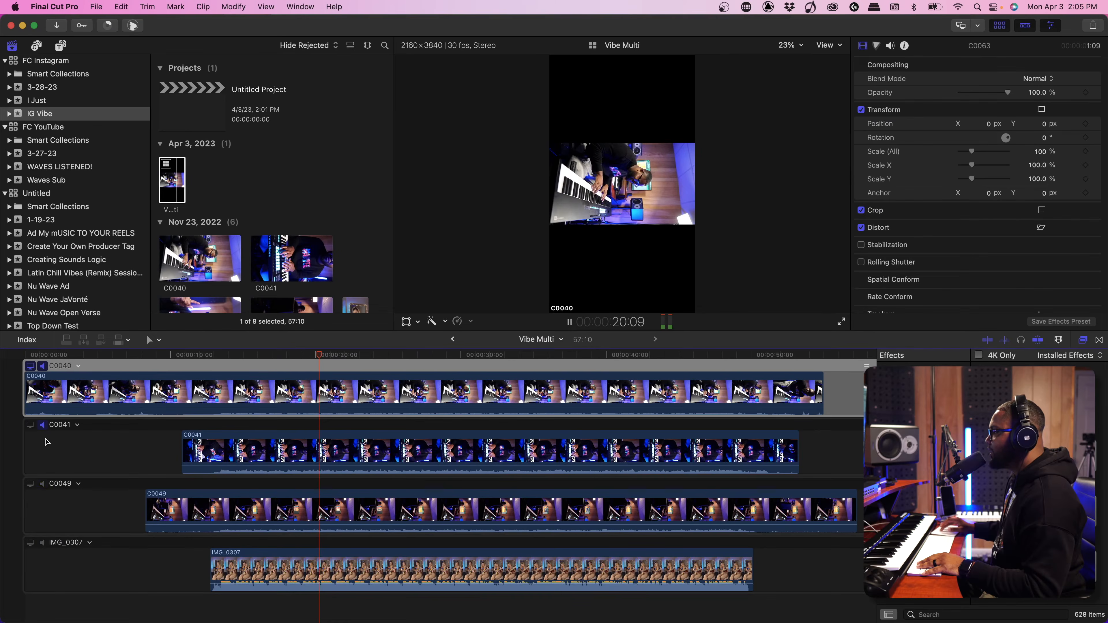
pyautogui.press('space')
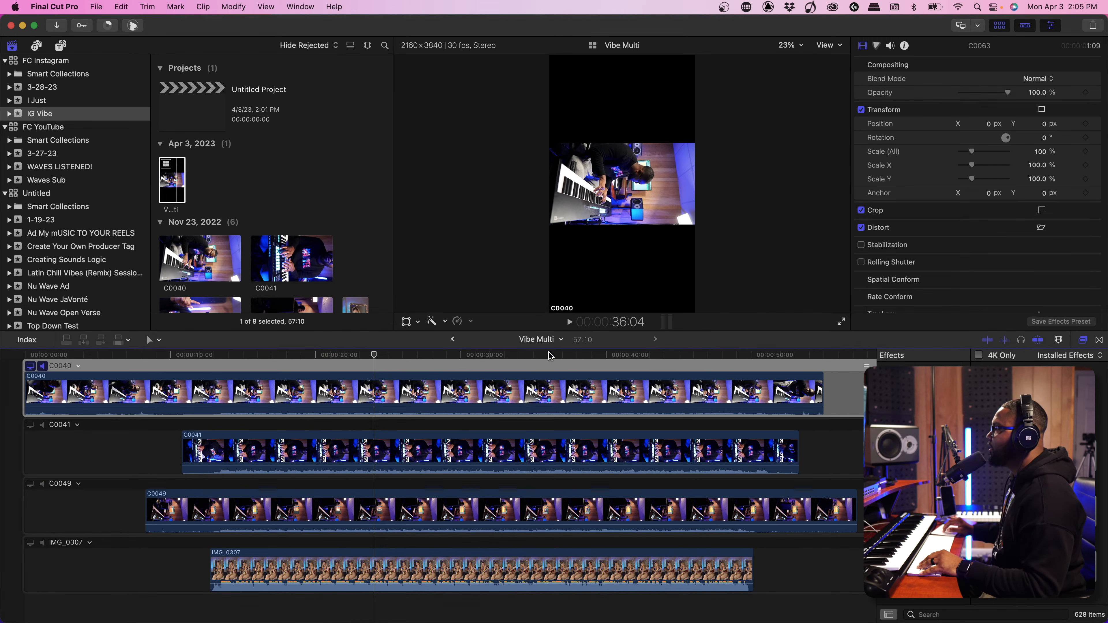
# Rotate the C0040 angle by 90° and scale it to 190% so it fills the vertical frame
pyautogui.click(548, 384)
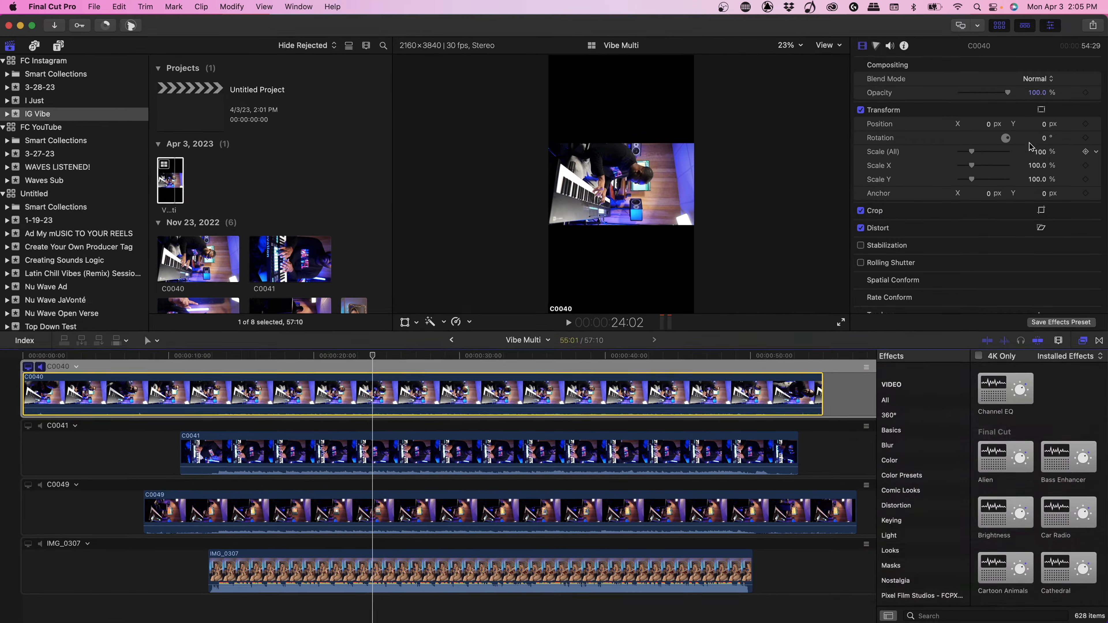
pyautogui.click(1043, 136)
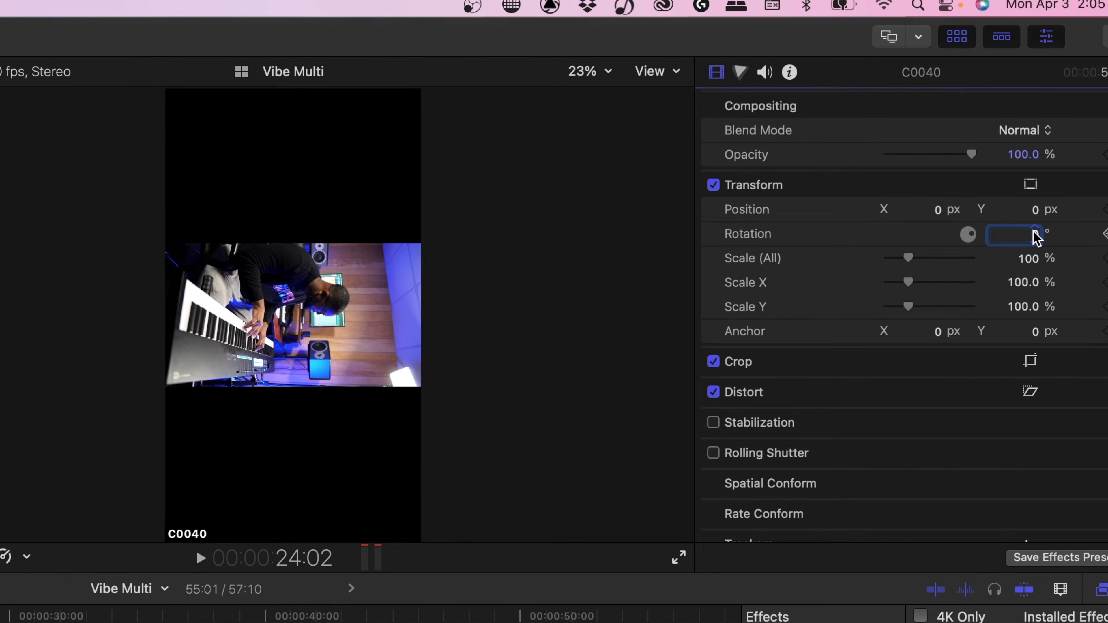
pyautogui.press('Return')
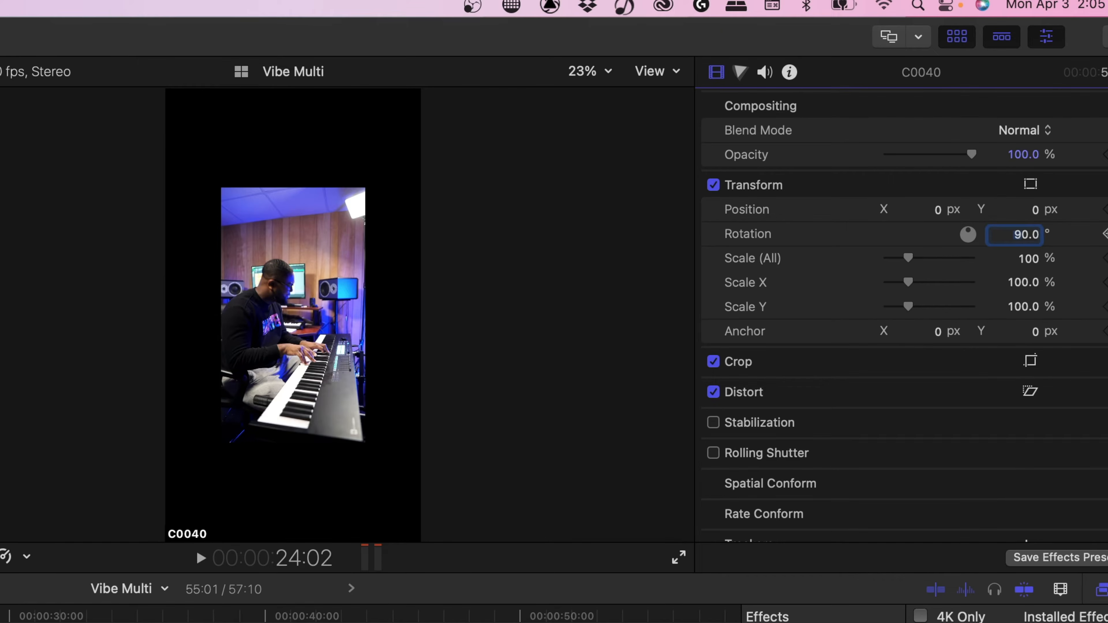
pyautogui.moveTo(907, 260); pyautogui.dragTo(926, 259)
# Copy the C0040 clip and paste its transform effects onto the C0041 and C0049 angles
pyautogui.press('super+c')
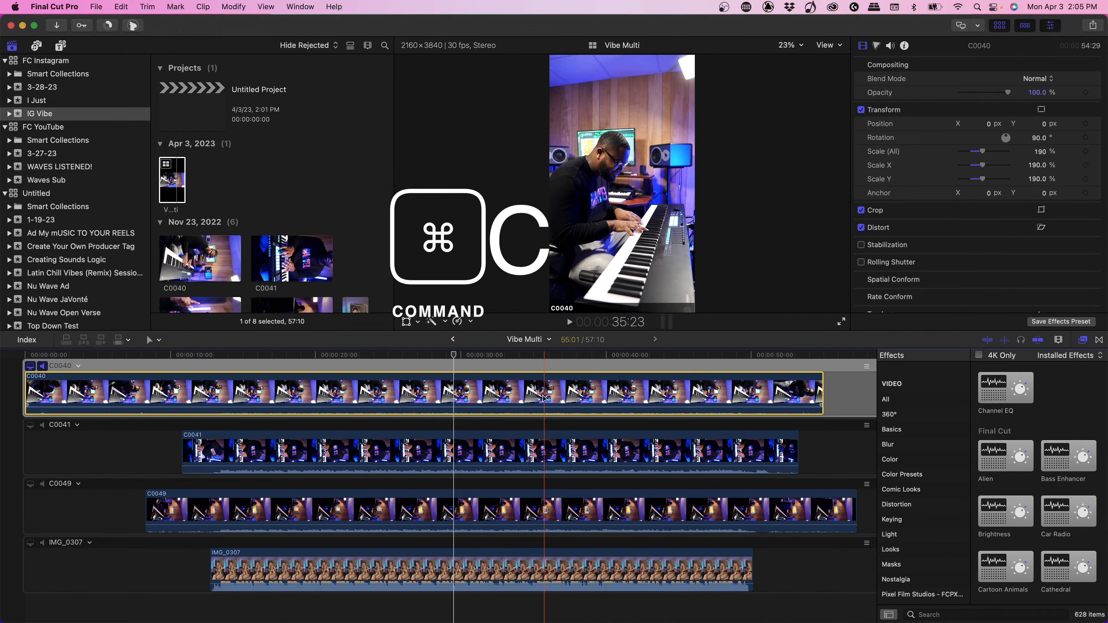
pyautogui.click(521, 448)
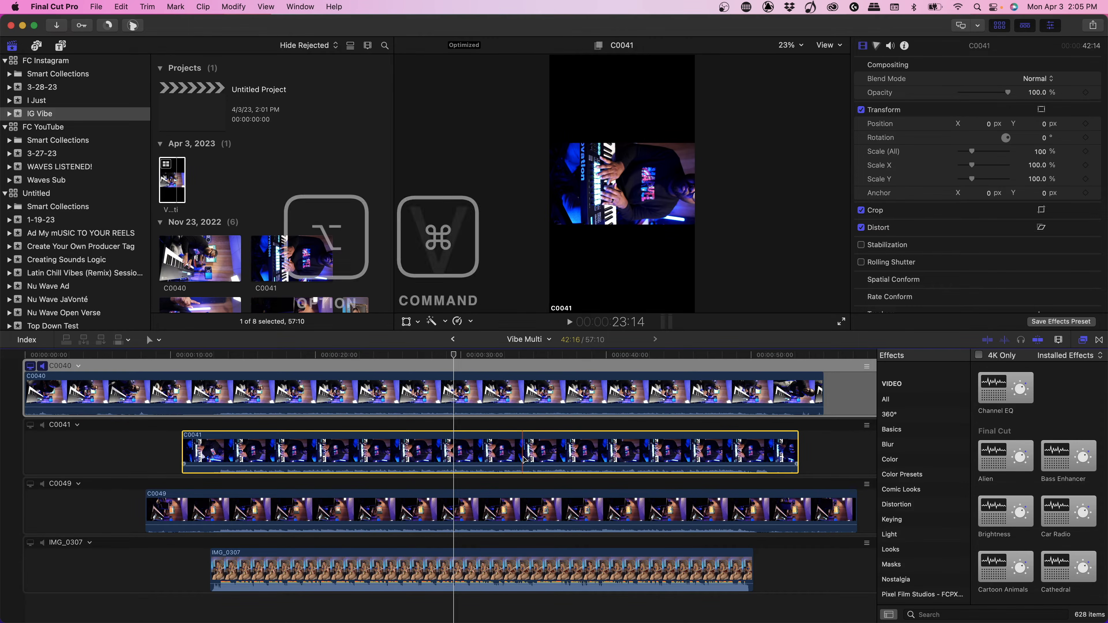
pyautogui.press('alt+super+v')
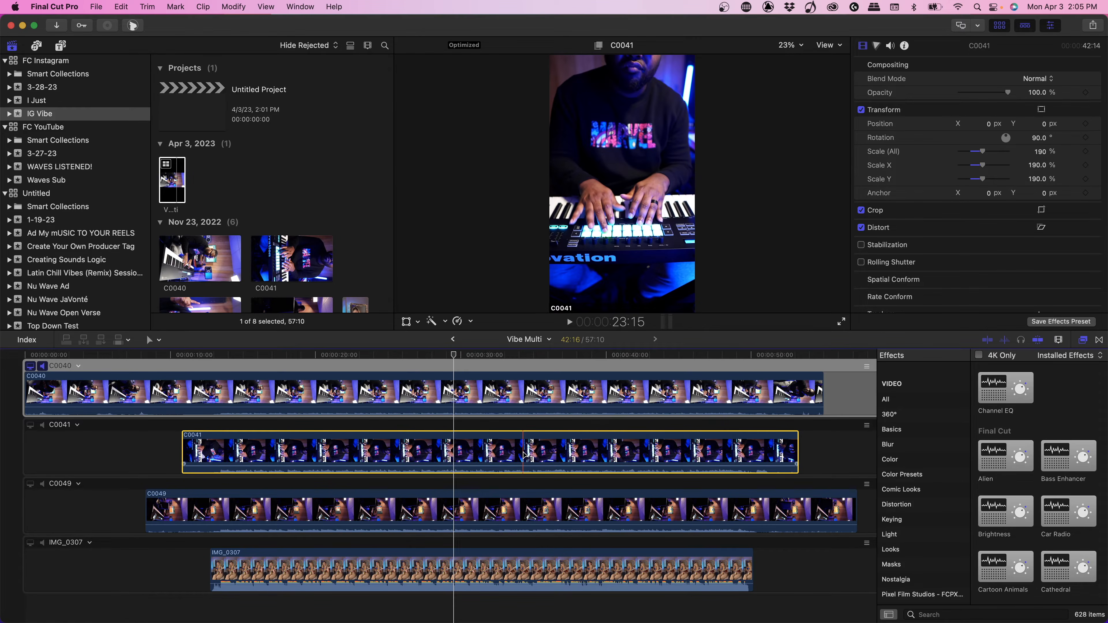
pyautogui.click(447, 507)
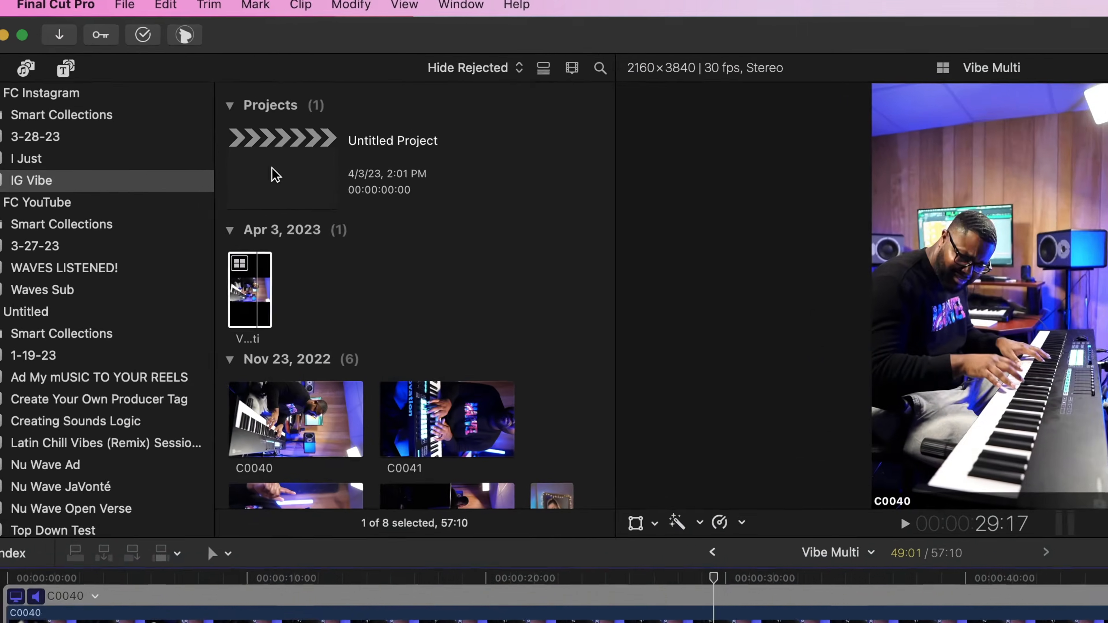
# Open the empty project in the IG Vibe event and rename it Chill Vibes
pyautogui.doubleClick(188, 109)
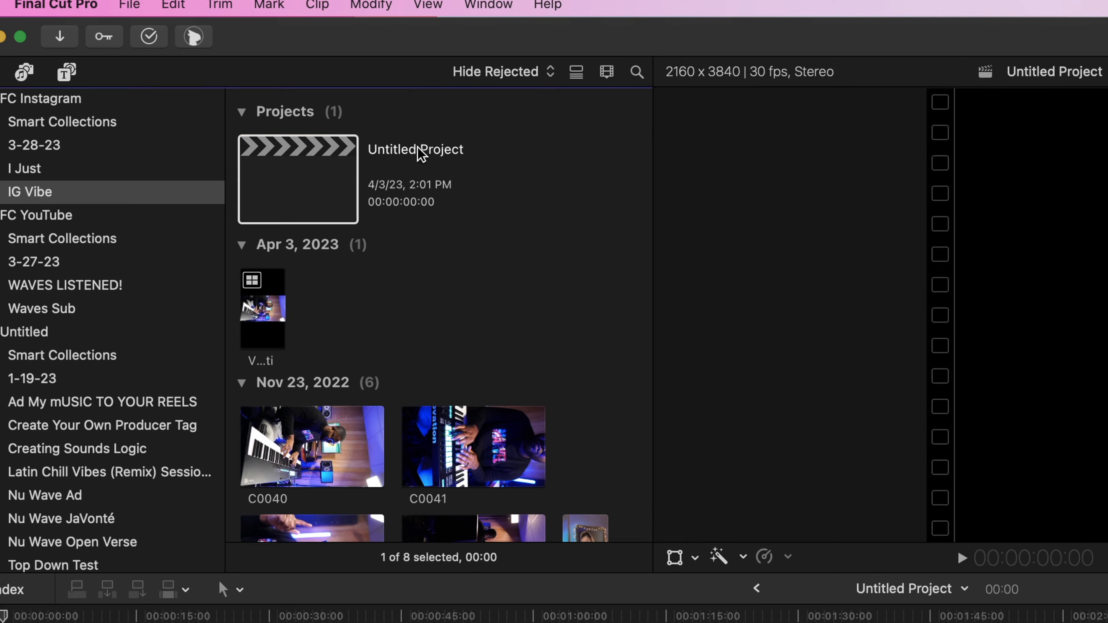
pyautogui.click(421, 151)
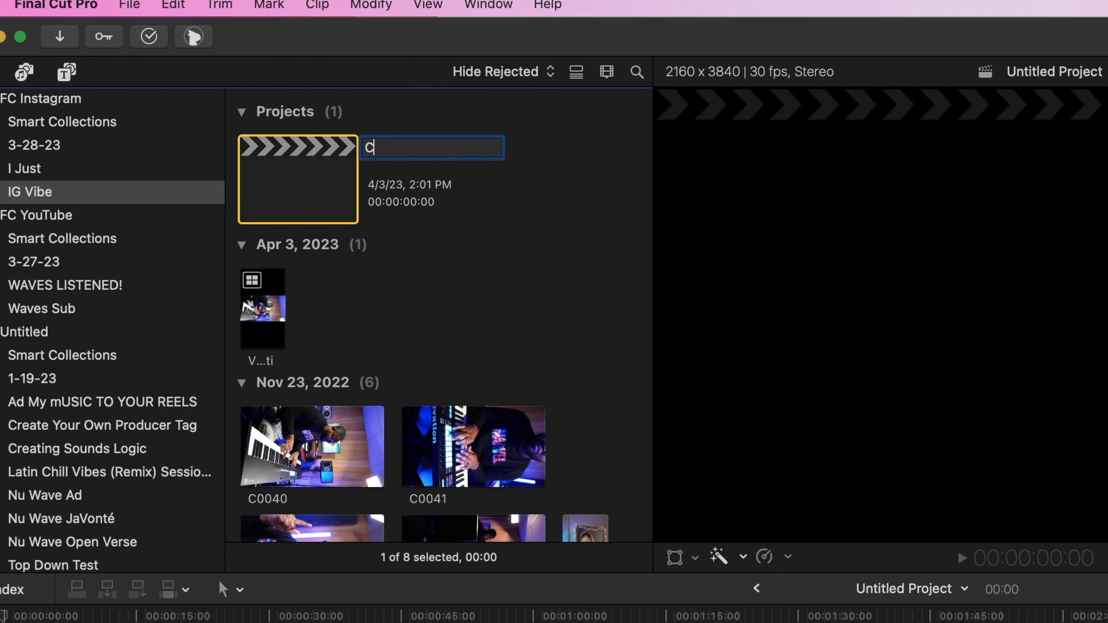
pyautogui.write('Chill Vibes')
# Place the Vibe Multi multicam clip at the start of the Chill Vibes timeline and play it back
pyautogui.click(272, 315)
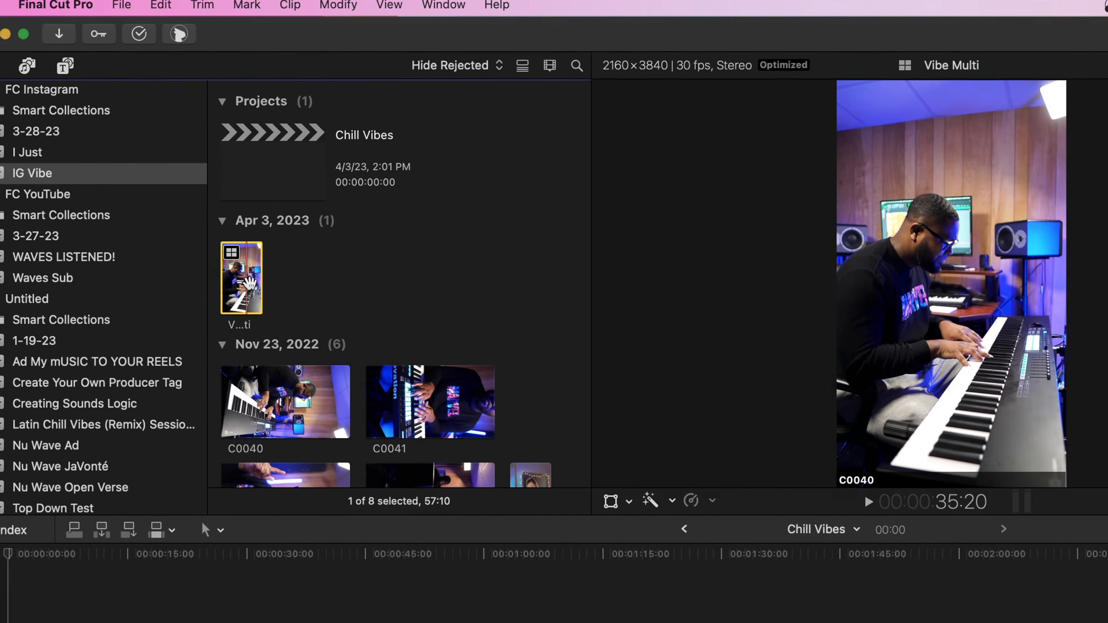
pyautogui.moveTo(274, 305); pyautogui.dragTo(131, 434)
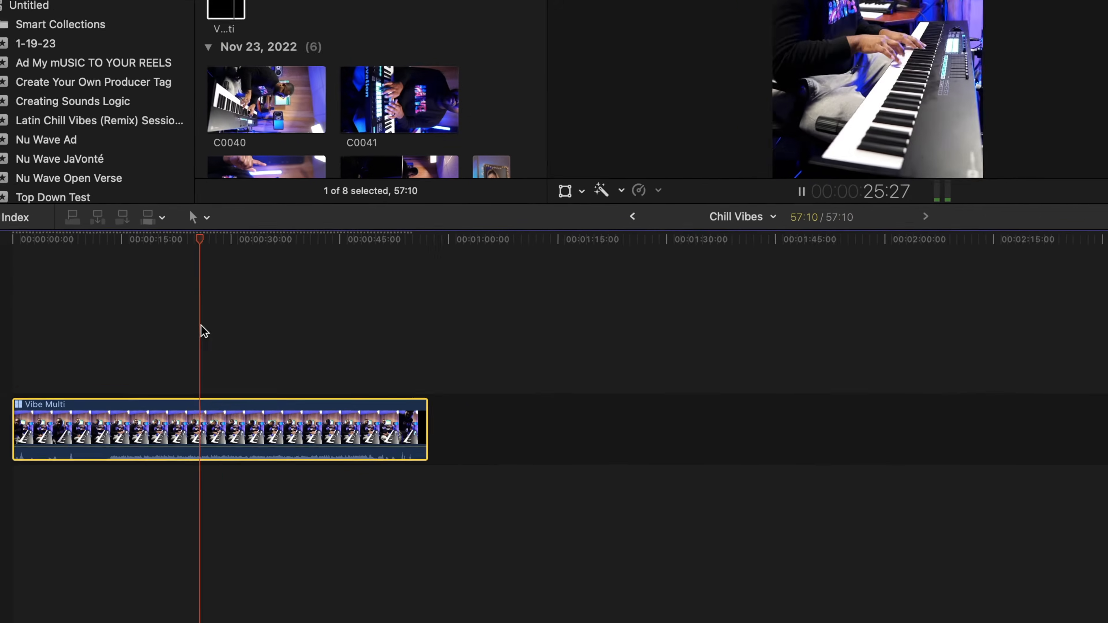
pyautogui.press('space')
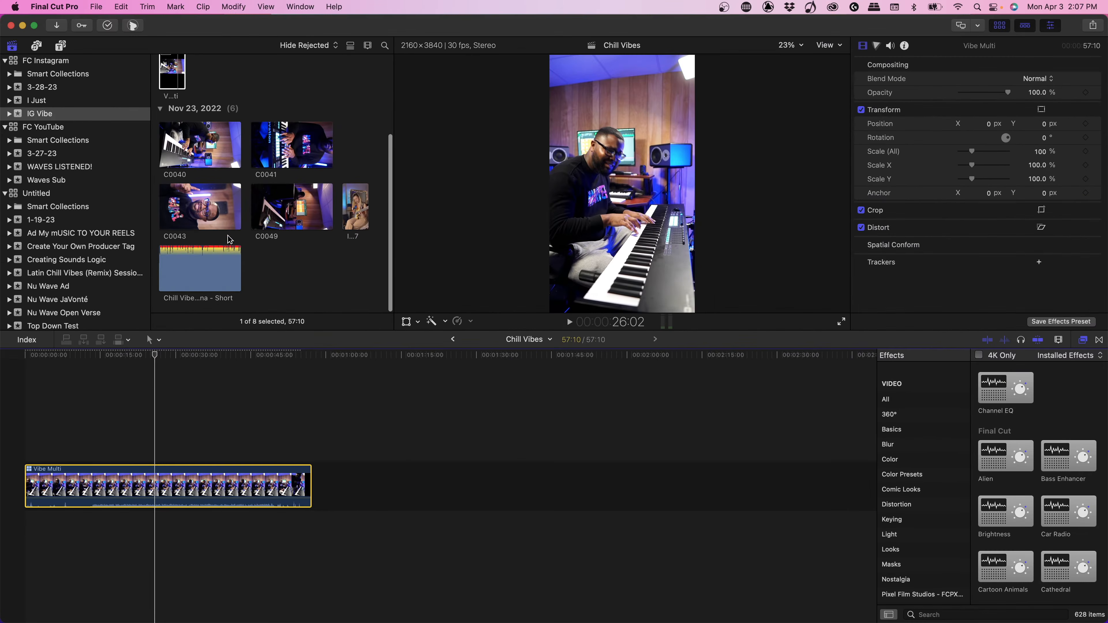
# Connect the Chill Vibes short audio mix beneath the Vibe Multi clip, starting about 13 seconds into the timeline
pyautogui.click(210, 263)
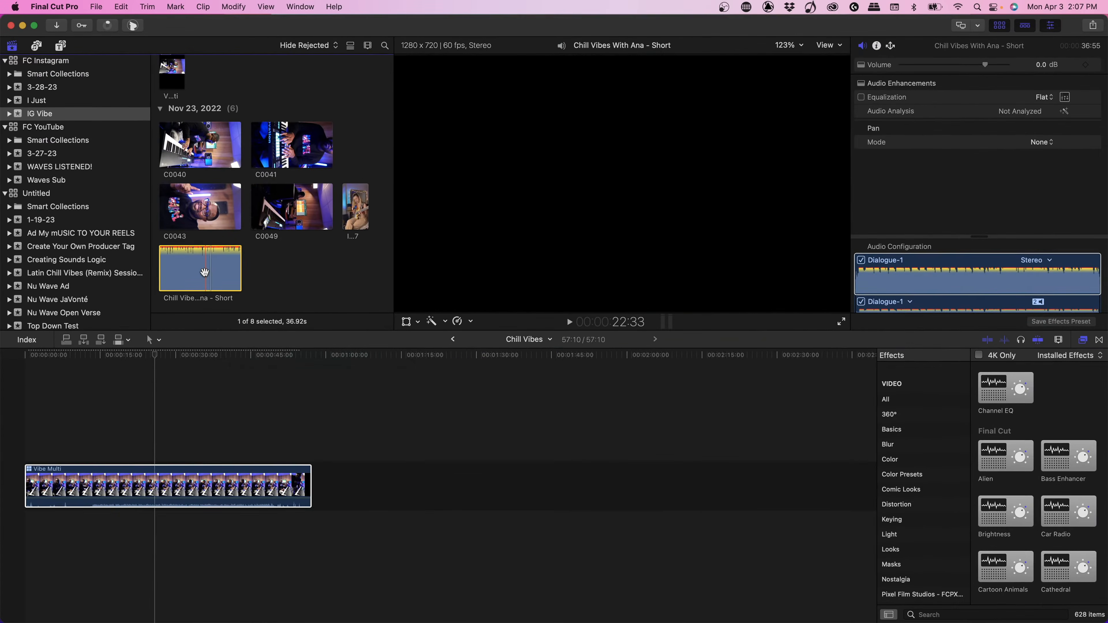
pyautogui.moveTo(567, 317); pyautogui.dragTo(100, 509)
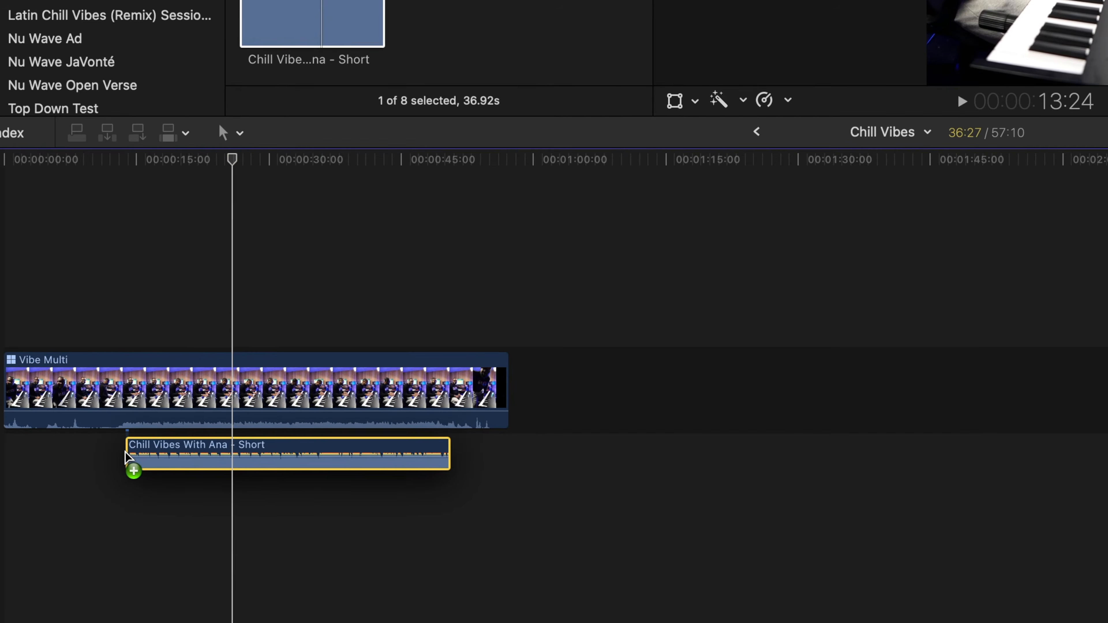
pyautogui.moveTo(125, 452); pyautogui.dragTo(118, 451)
pyautogui.press('super+equal')
pyautogui.press('super+equal')
pyautogui.press('super+equal')
pyautogui.press('super+equal')
pyautogui.press('super+equal')
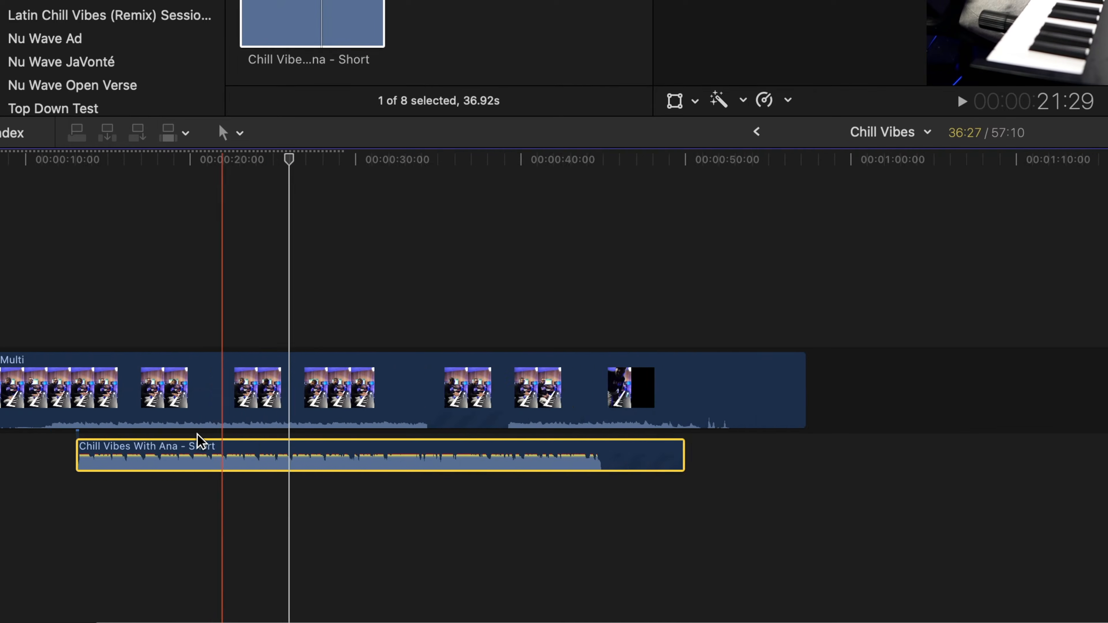
pyautogui.hscroll(-20, 198, 436)
pyautogui.hscroll(-5, 200, 442)
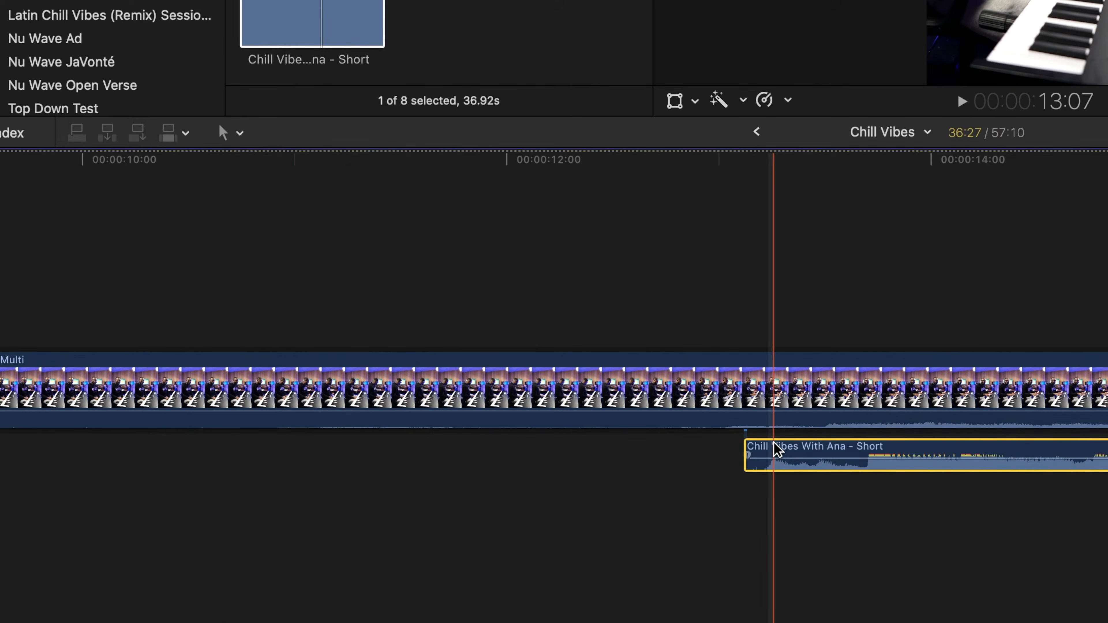
# Align the audio mix's waveform with the multicam audio, lower the mix to -18 dB, and play back to check the sync
pyautogui.moveTo(774, 454); pyautogui.dragTo(757, 467)
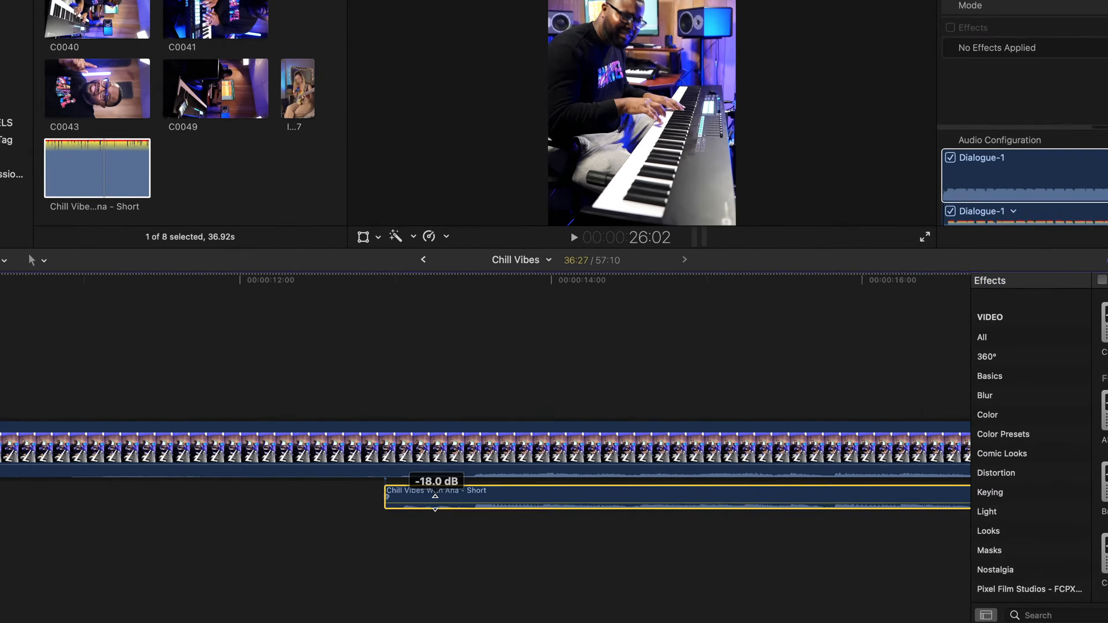
pyautogui.press('space')
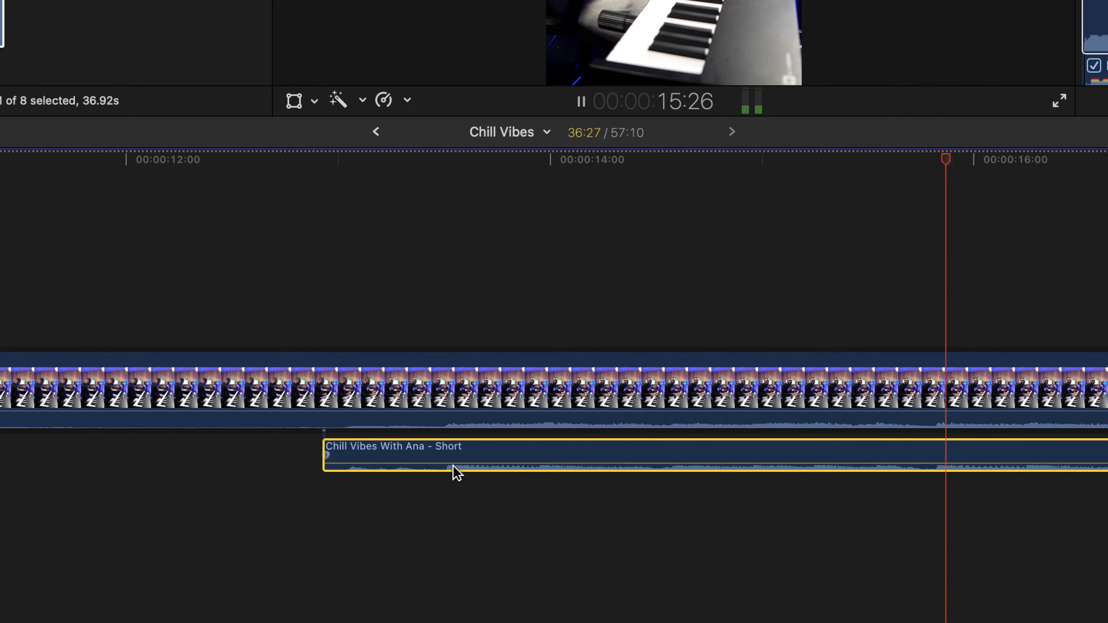
pyautogui.press('space')
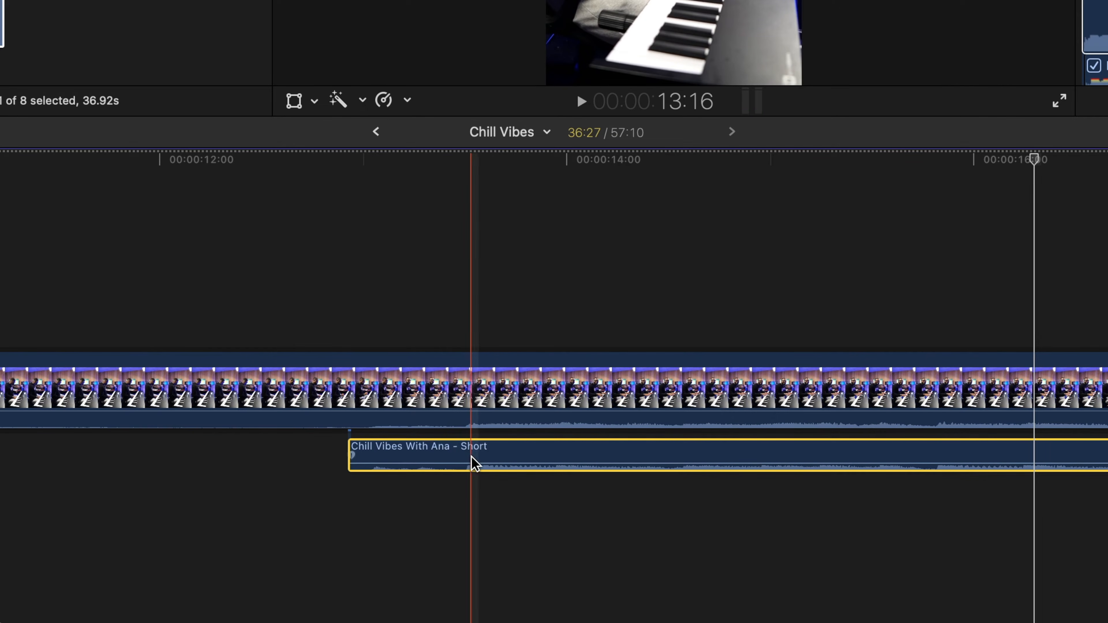
# Raise the audio mix back to full volume and silence the Vibe Multi clip's camera audio
pyautogui.moveTo(470, 463); pyautogui.dragTo(470, 458)
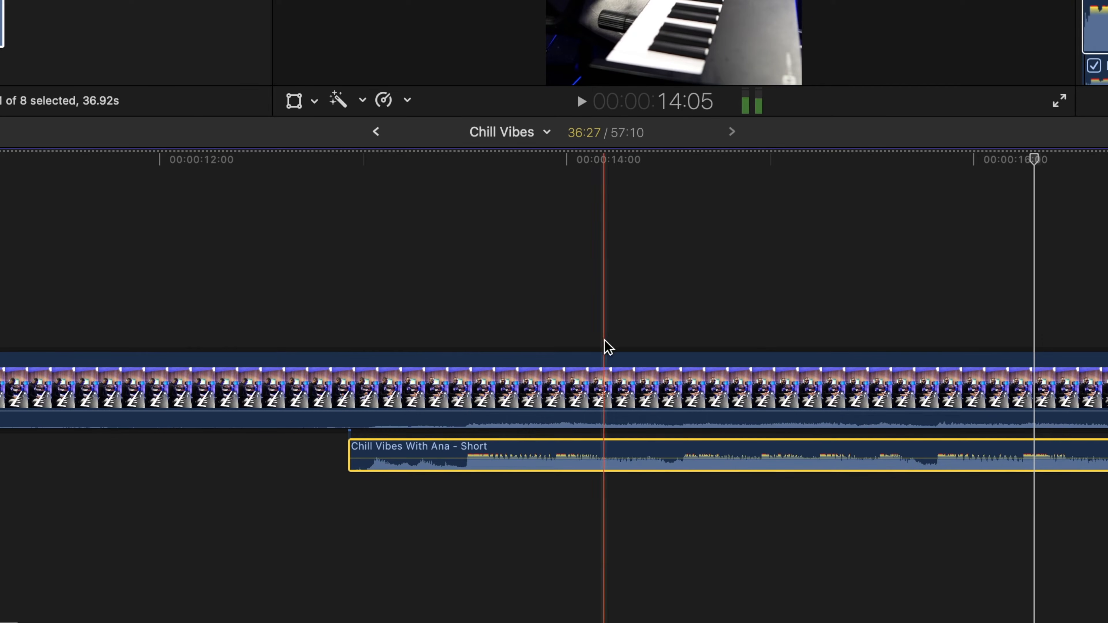
pyautogui.moveTo(301, 426); pyautogui.dragTo(301, 432)
pyautogui.press('space')
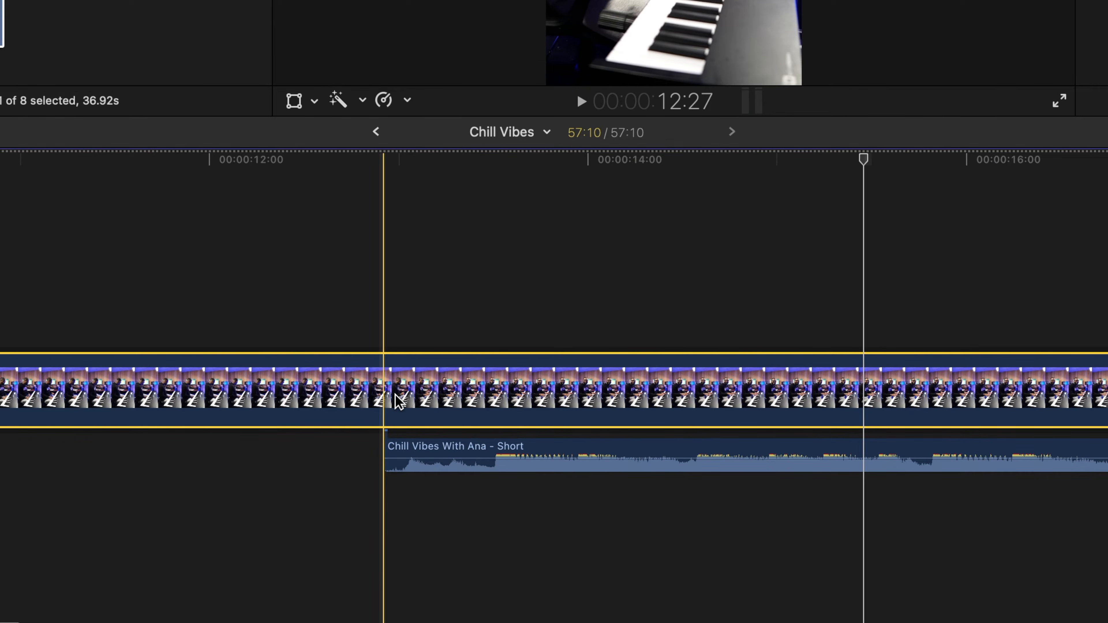
# Cut the Vibe Multi clip at the audio mix's start and end, and remove the excess footage on both sides
pyautogui.press('super+b')
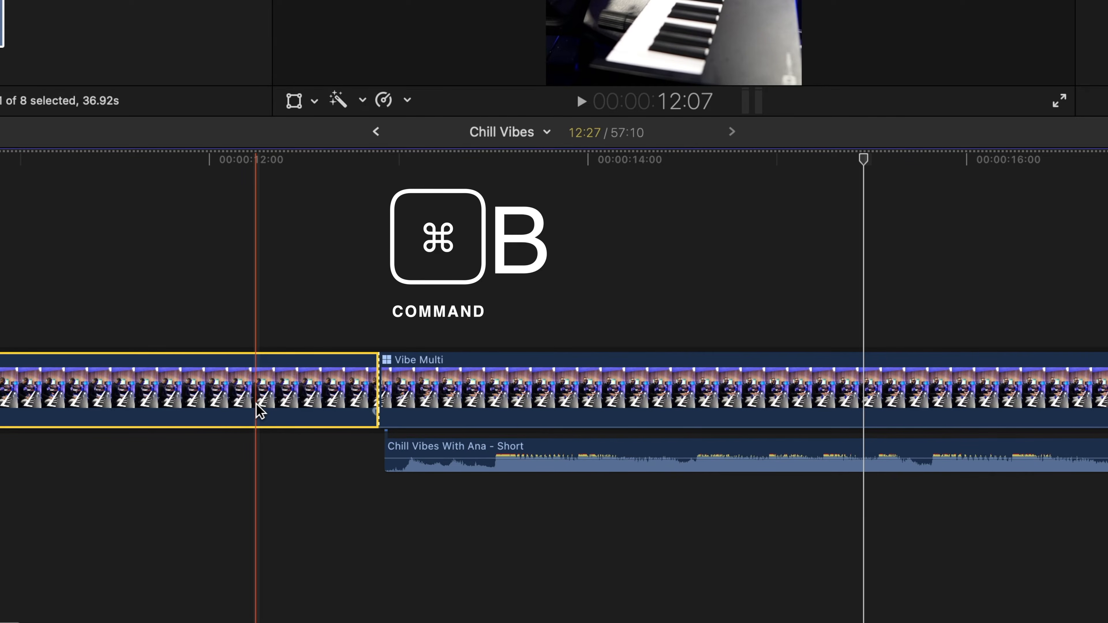
pyautogui.press('Delete')
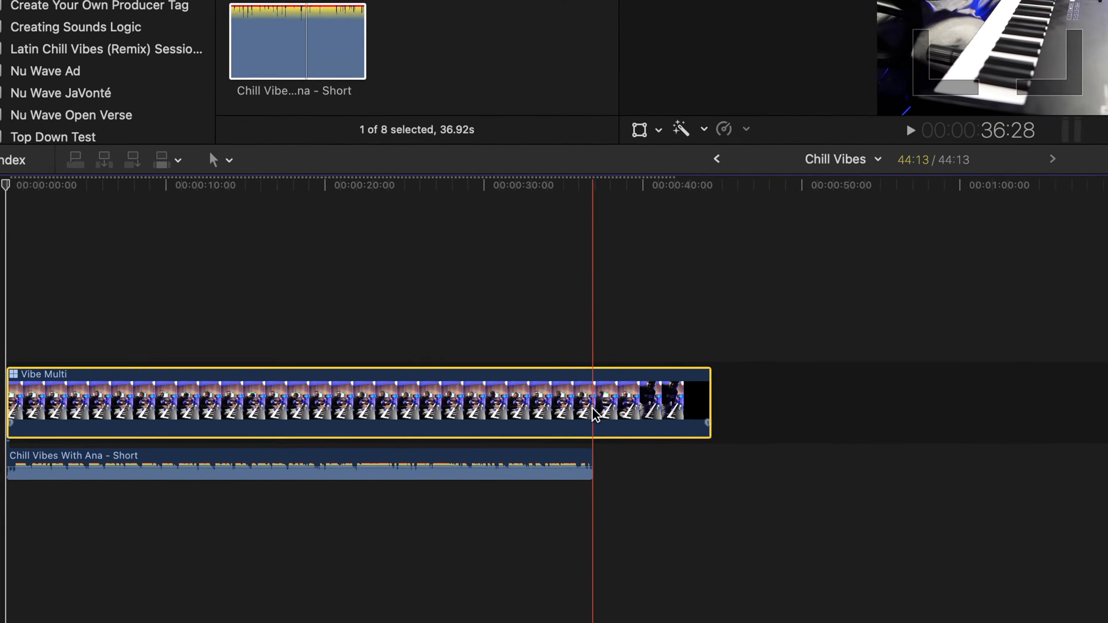
pyautogui.press('super+b')
pyautogui.click(394, 491)
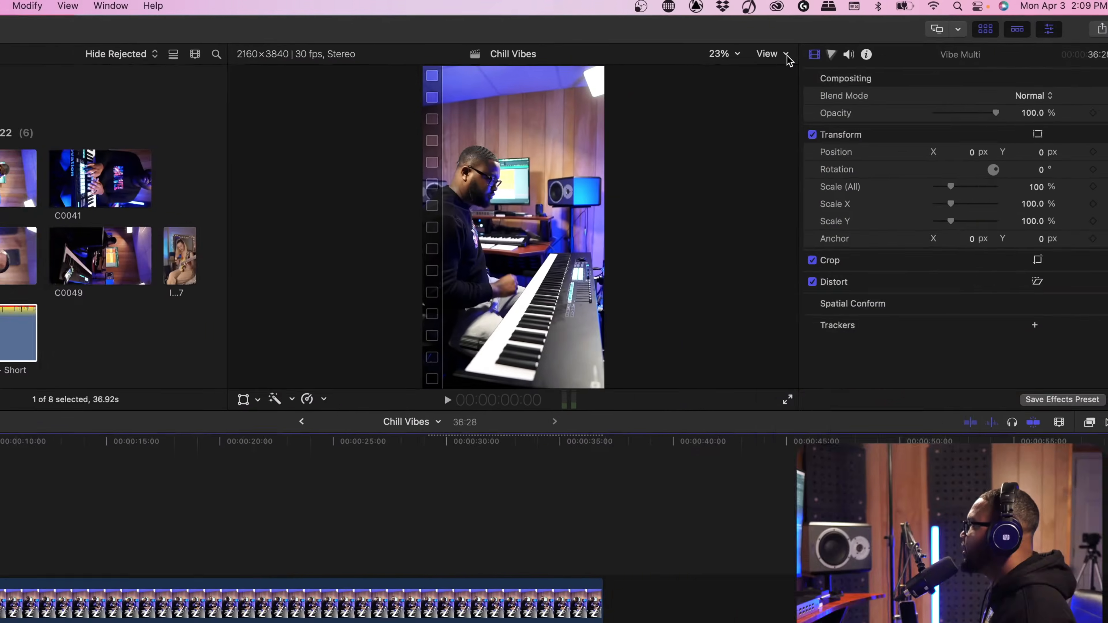
# Display the multicam angles beside the main picture and use the IMG_0307 angle for the Vibe Multi clip
pyautogui.click(787, 56)
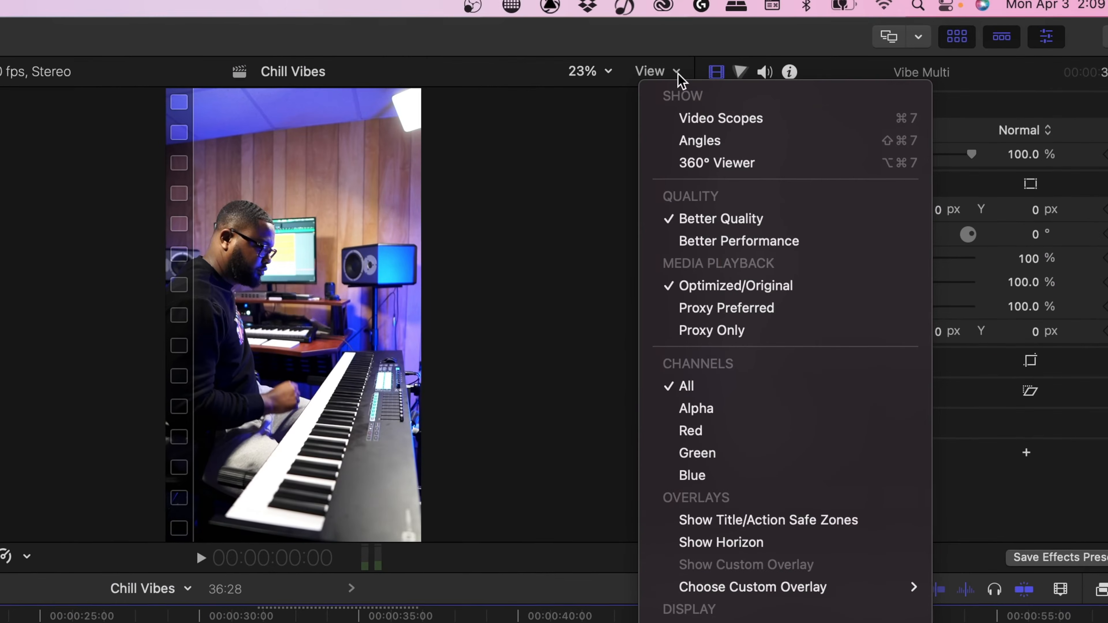
pyautogui.click(731, 140)
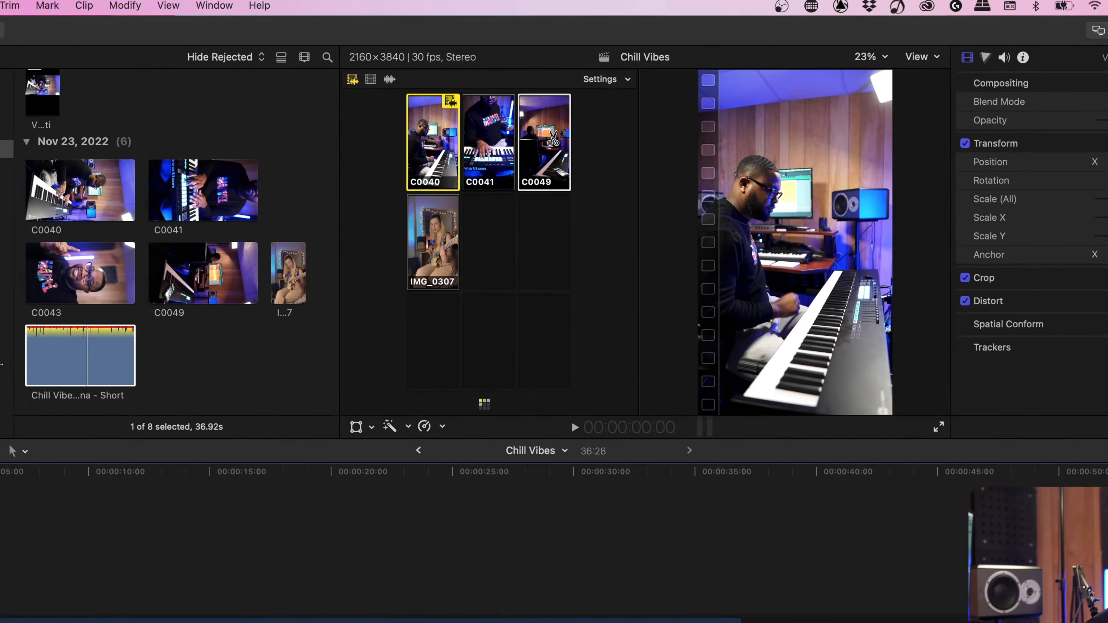
# Connect a one-second section of C0043 above the Vibe Multi clip, rotated 90° and scaled to 190%
pyautogui.click(206, 213)
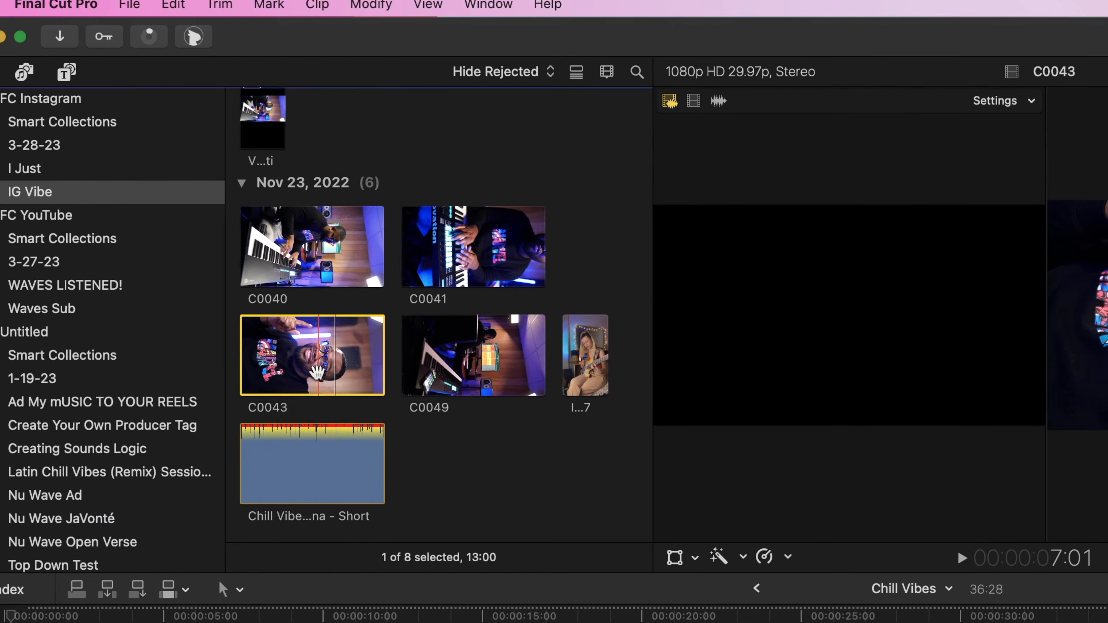
pyautogui.moveTo(203, 216); pyautogui.dragTo(199, 345)
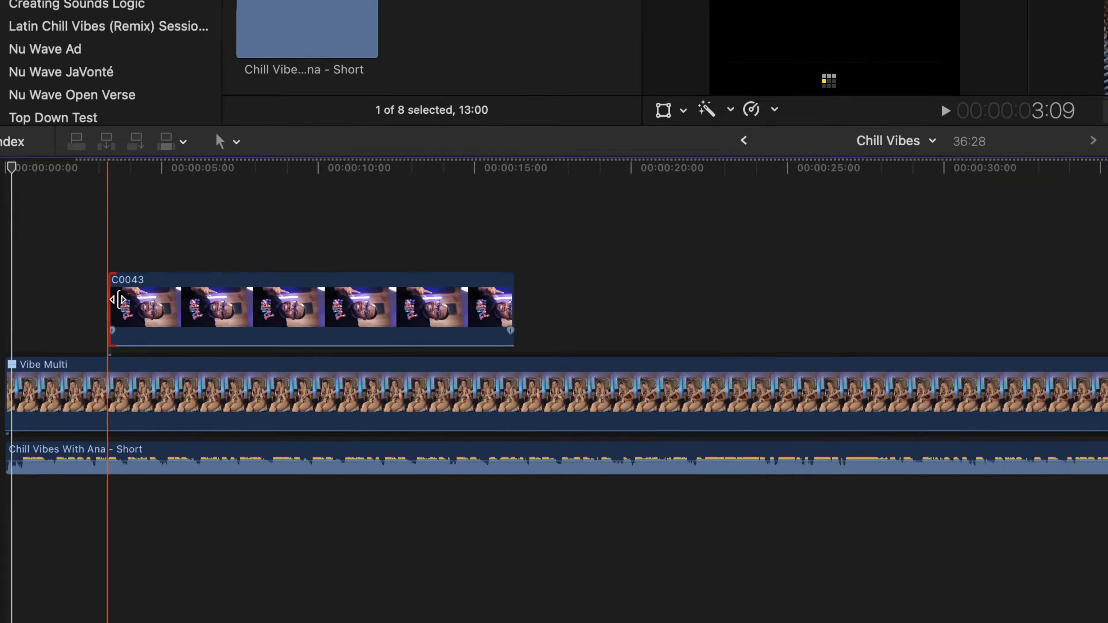
pyautogui.moveTo(88, 436); pyautogui.dragTo(227, 437)
pyautogui.moveTo(522, 291); pyautogui.dragTo(243, 436)
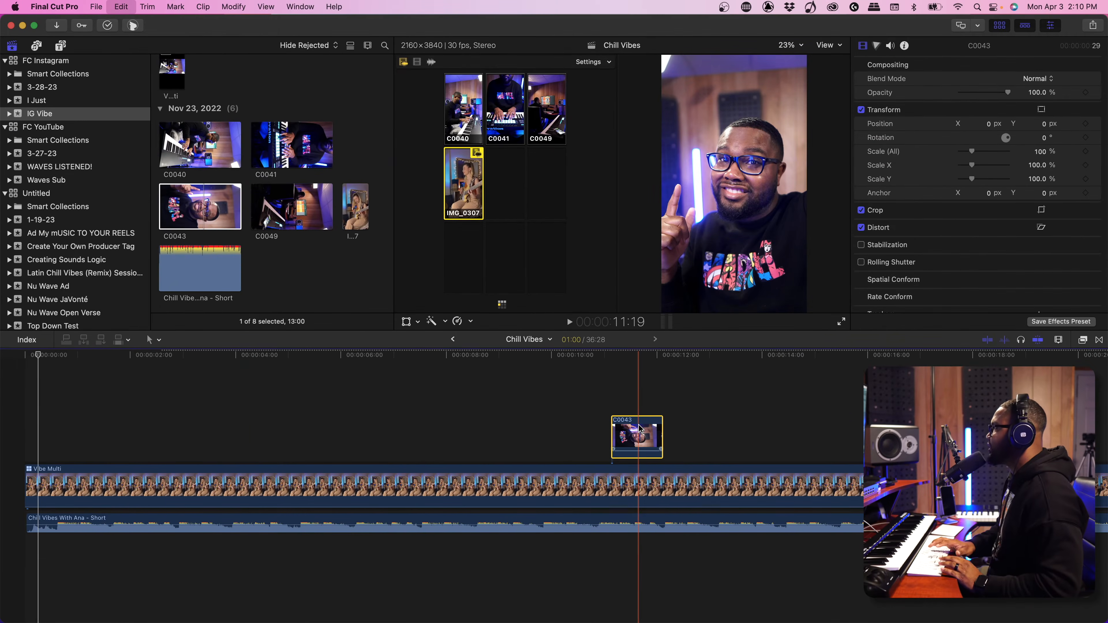
# Move the C0043 clip to the music's opening, shorten it to 13 frames before the beat, and play it back
pyautogui.moveTo(640, 430); pyautogui.dragTo(62, 433)
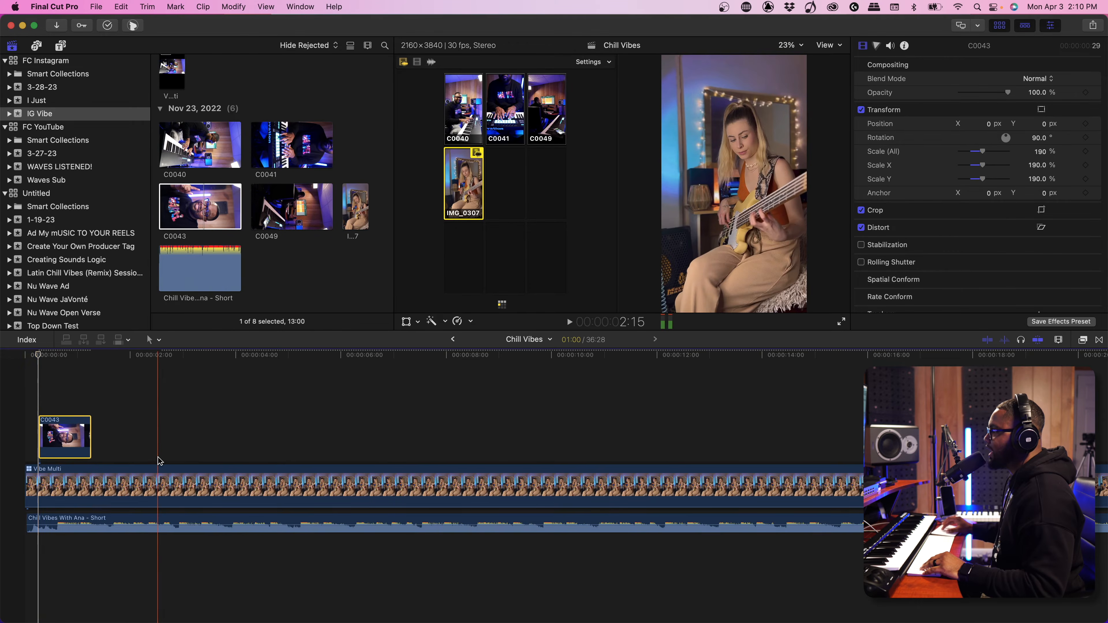
pyautogui.press('super+equal')
pyautogui.press('super+equal')
pyautogui.press('super+equal')
pyautogui.hscroll(-15, 161, 461)
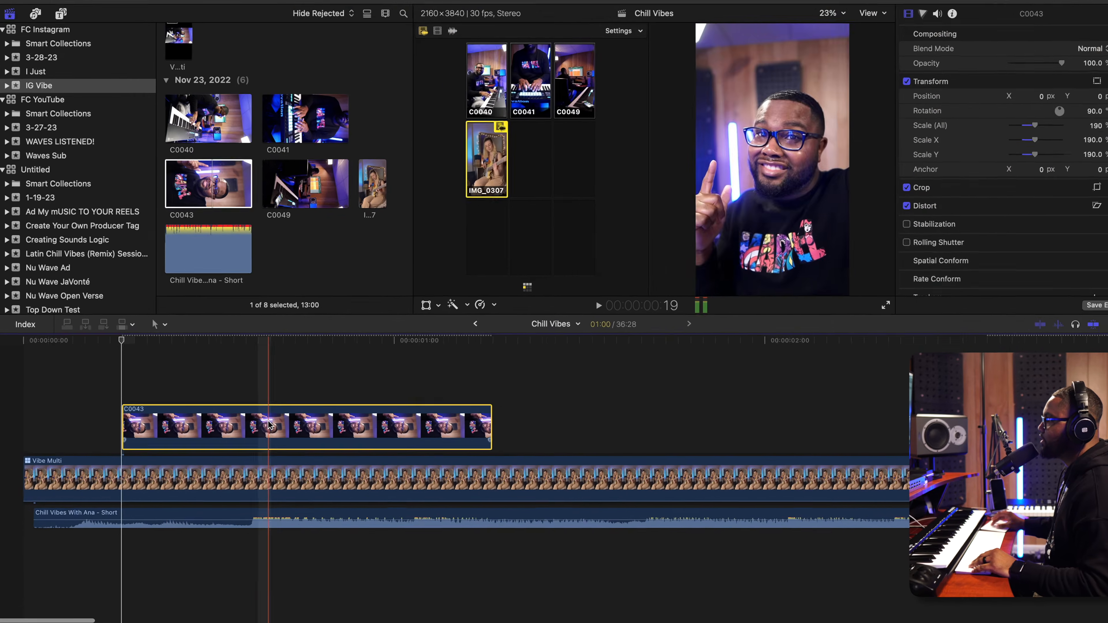
pyautogui.moveTo(259, 436); pyautogui.dragTo(220, 436)
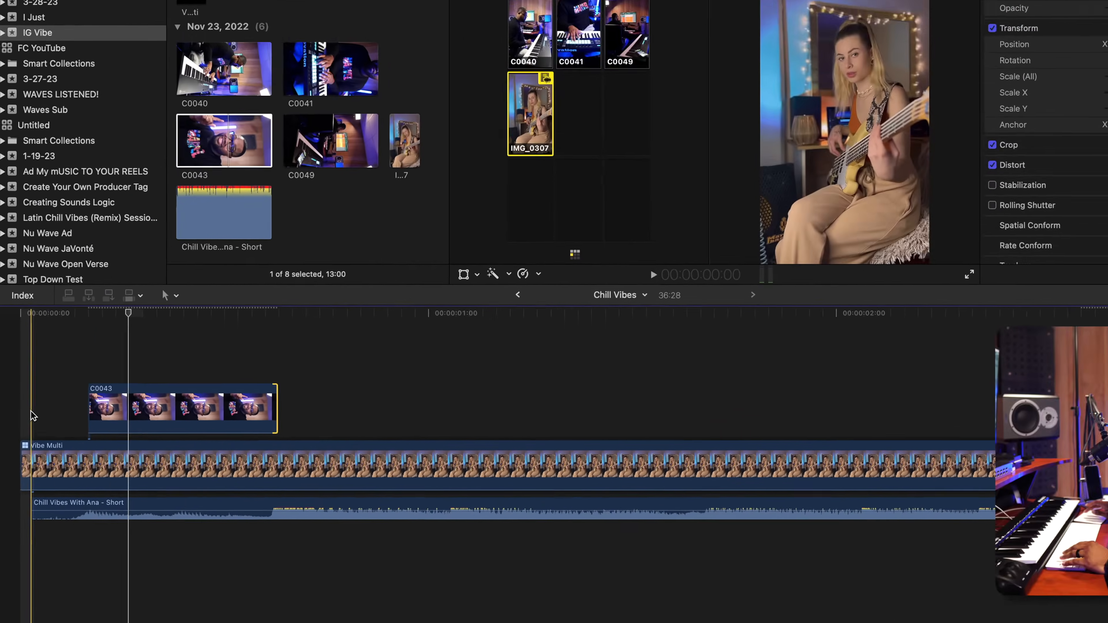
pyautogui.press('space')
pyautogui.press('space')
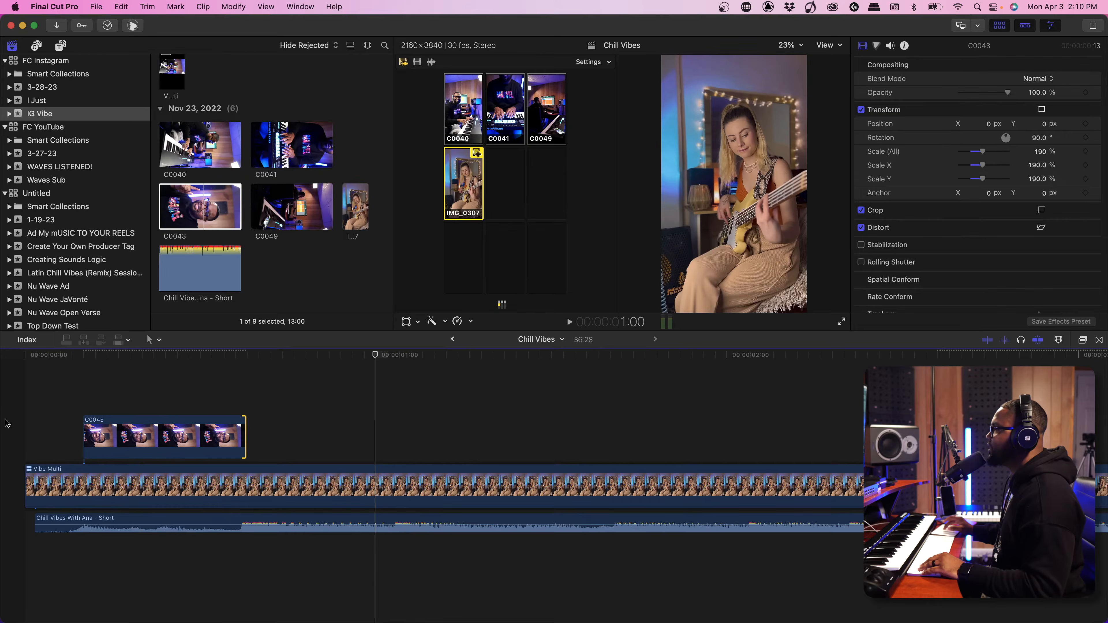
# Connect a Basic Title above the C0043 clip and match its length to that clip
pyautogui.click(61, 45)
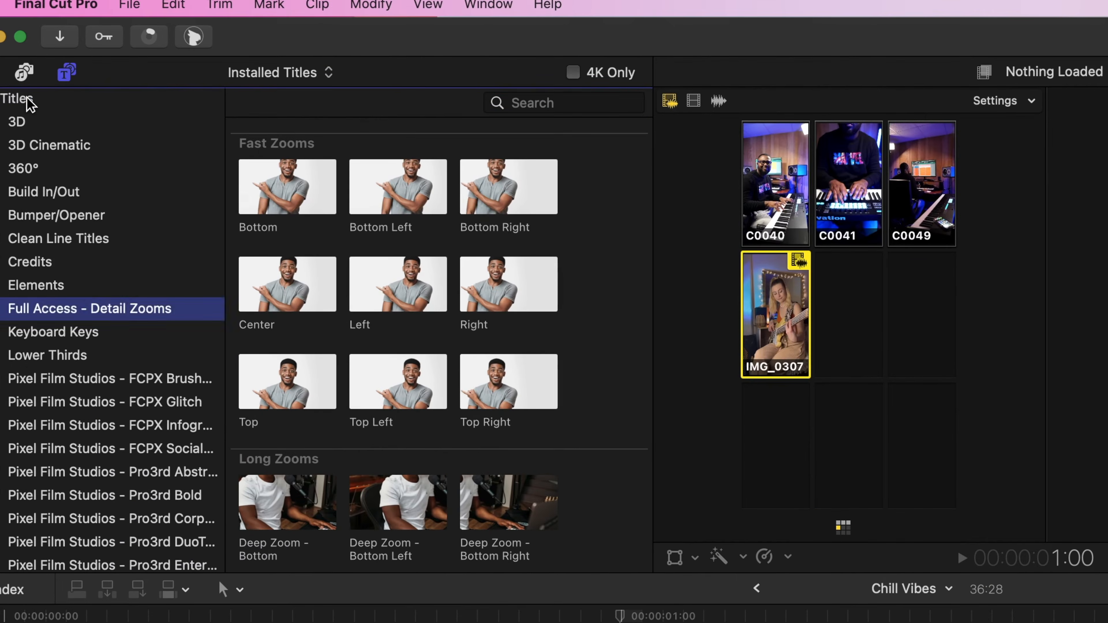
pyautogui.click(39, 64)
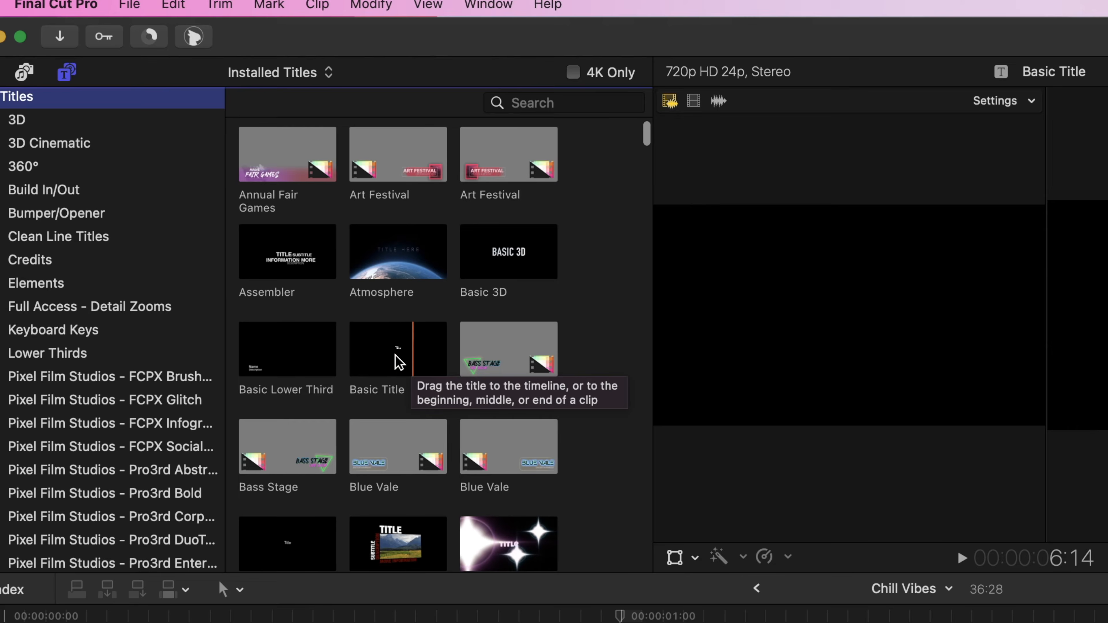
pyautogui.moveTo(398, 356); pyautogui.dragTo(94, 397)
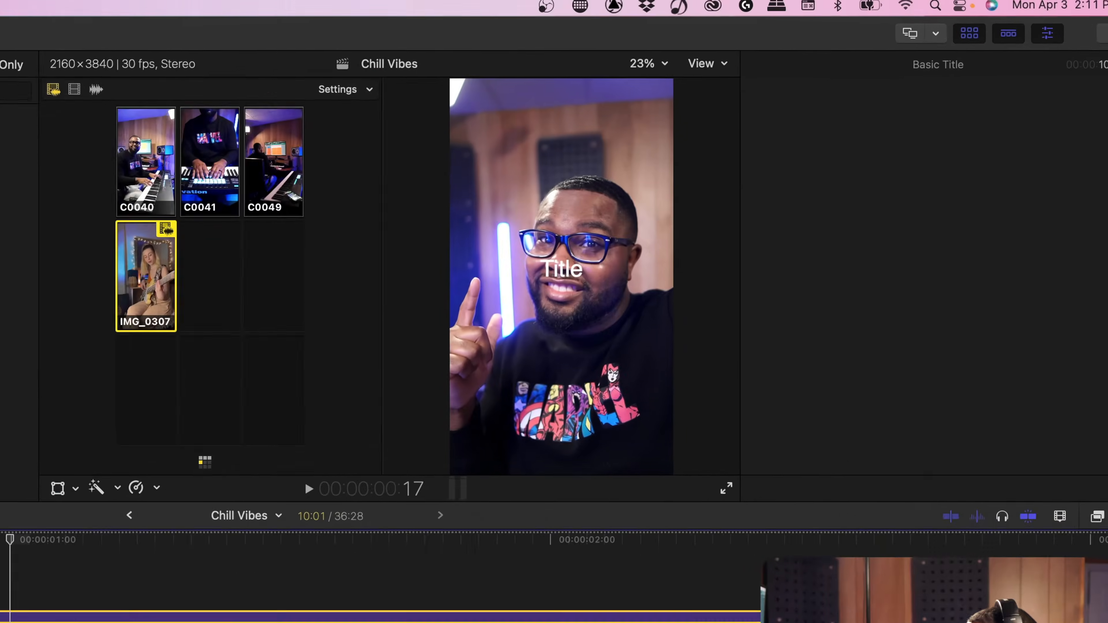
# Set the title text to "That's" plus the performer's first name and place it above his head at about X 34, Y 300 px
pyautogui.moveTo(777, 155); pyautogui.dragTo(730, 99)
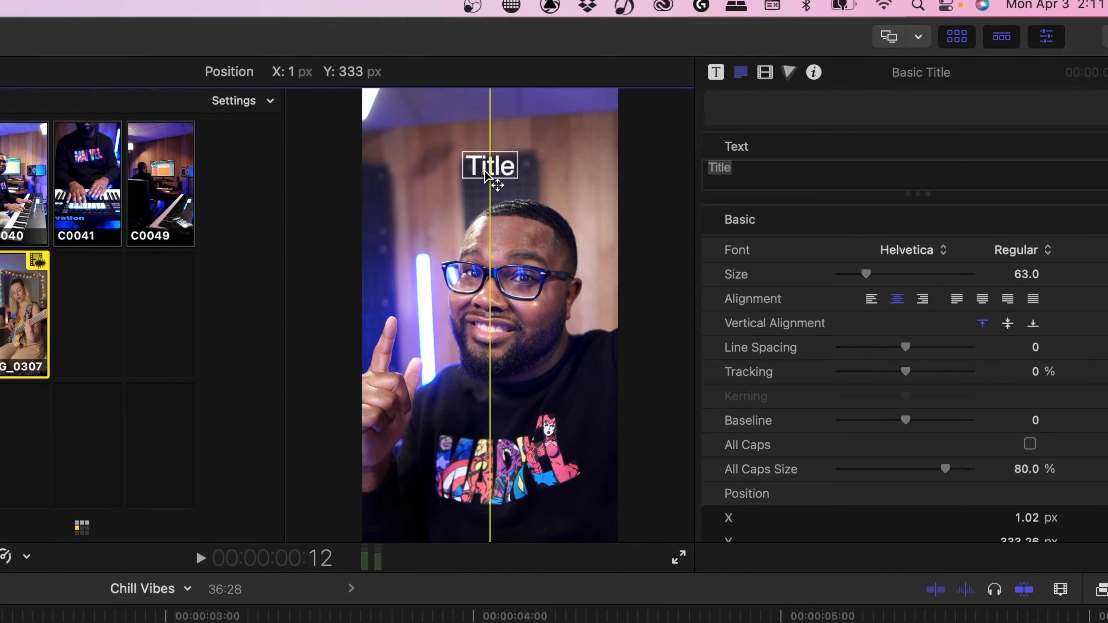
pyautogui.write("That's Hunter")
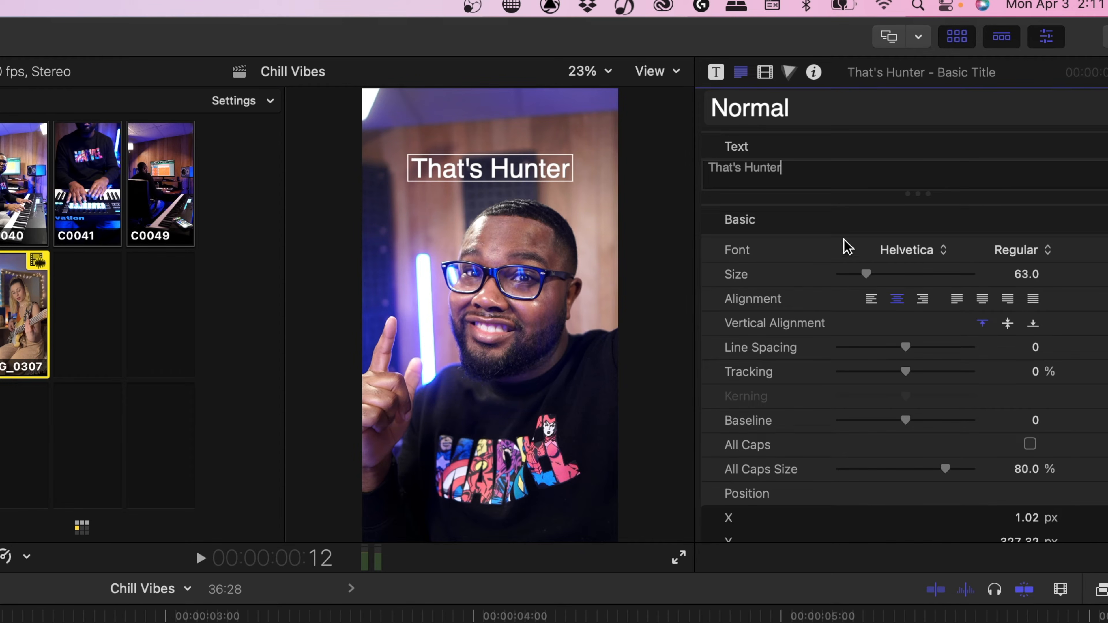
pyautogui.moveTo(499, 164); pyautogui.dragTo(518, 193)
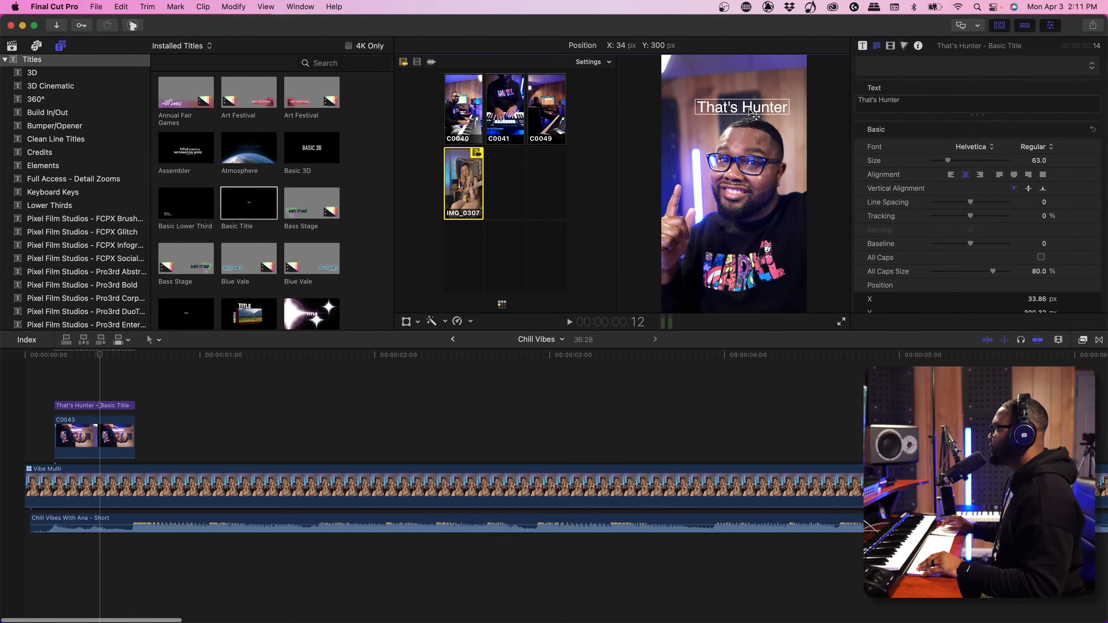
# Give the title text a red outline with 8.94 blur and 12.0 width, and open the outline's color wheel
pyautogui.scroll(-10, 966, 272)
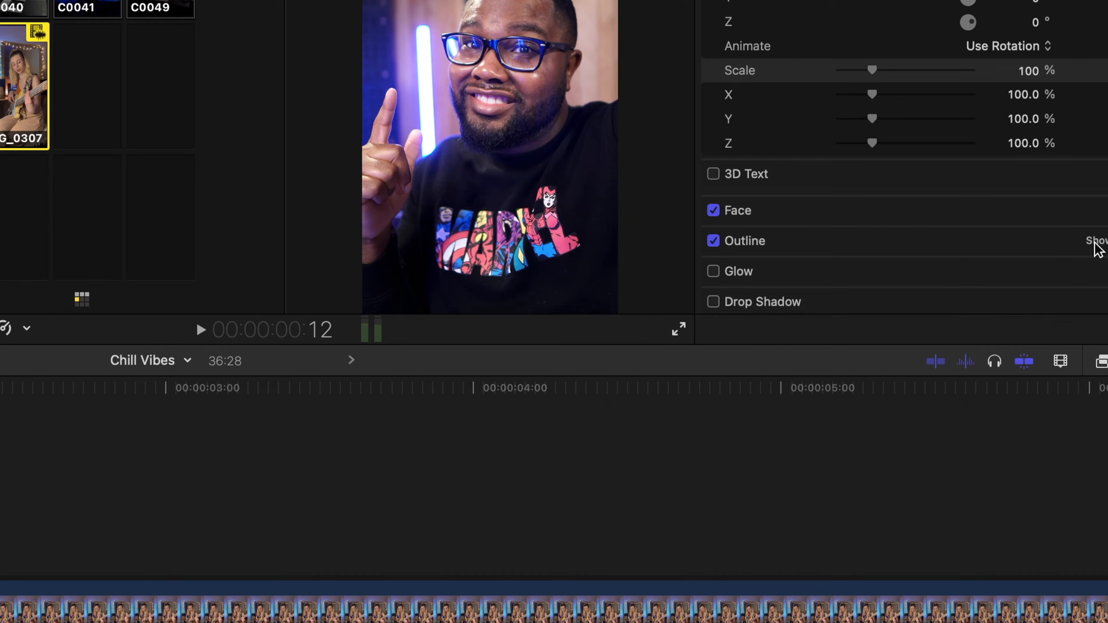
pyautogui.click(1100, 242)
pyautogui.scroll(-2, 898, 280)
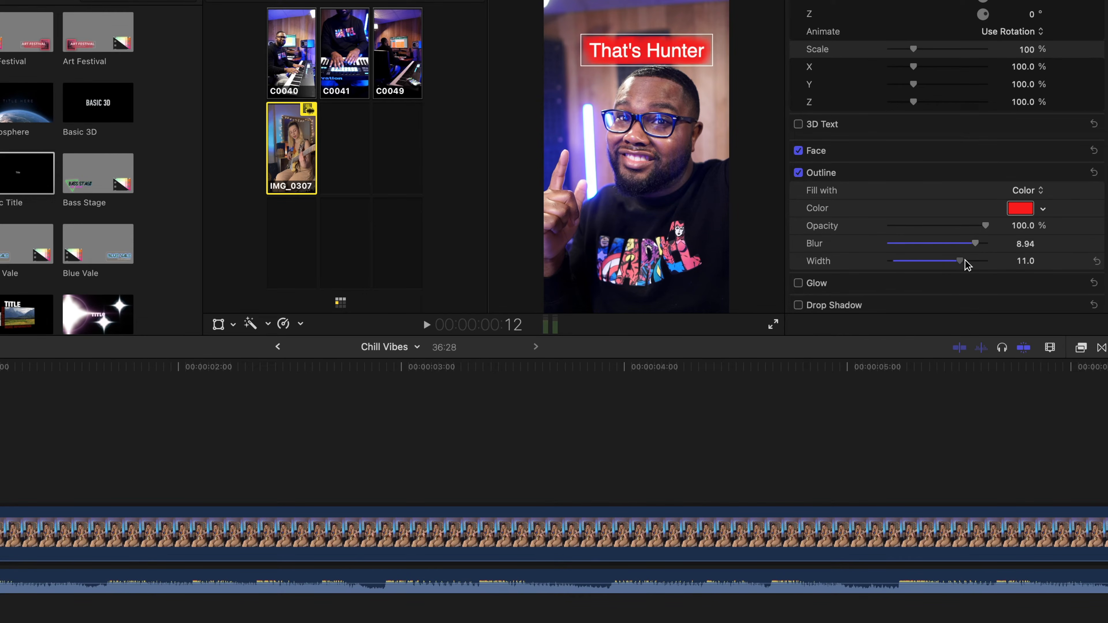
pyautogui.click(1021, 208)
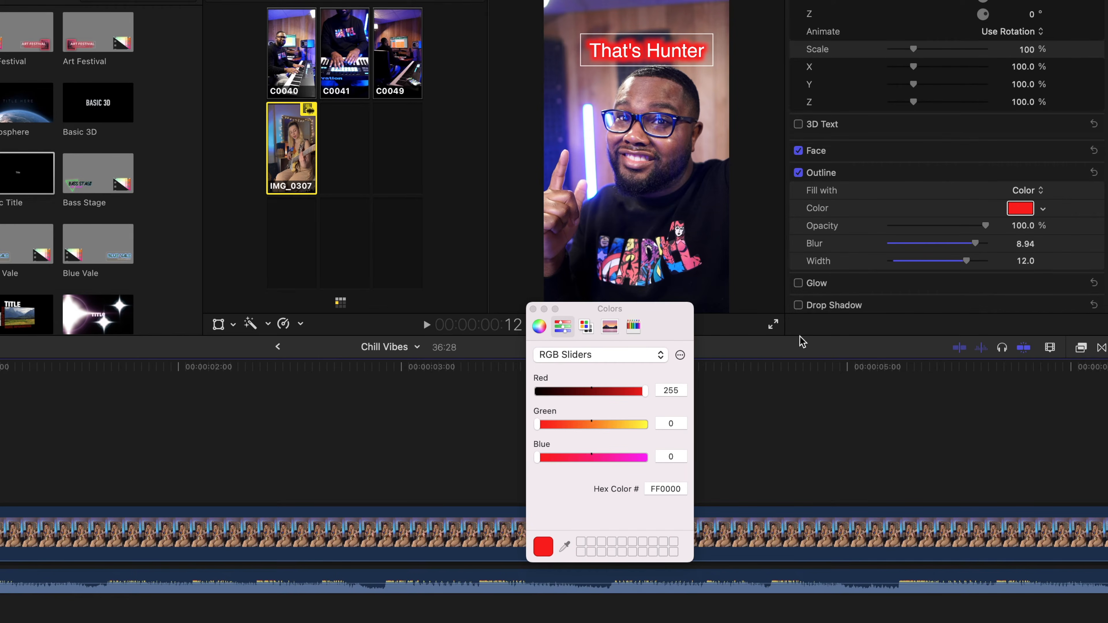
pyautogui.click(544, 331)
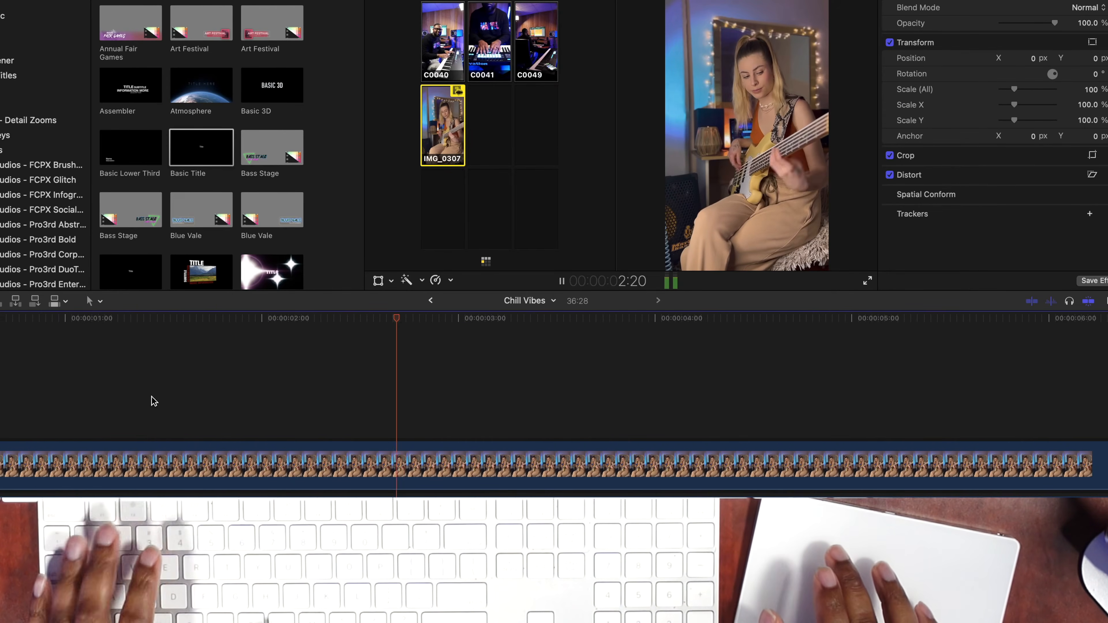
# Cut the Vibe Multi clip live during playback to angles C0040, C0041, C0040, C0041, IMG_0307 and C0040, in that order
pyautogui.press('1')
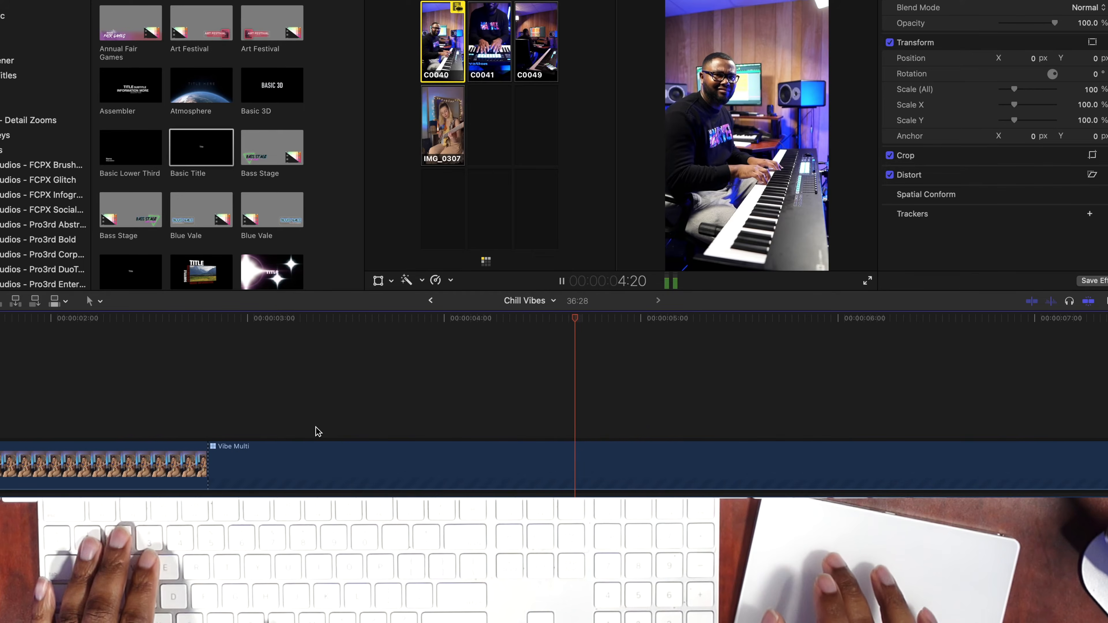
pyautogui.press('2')
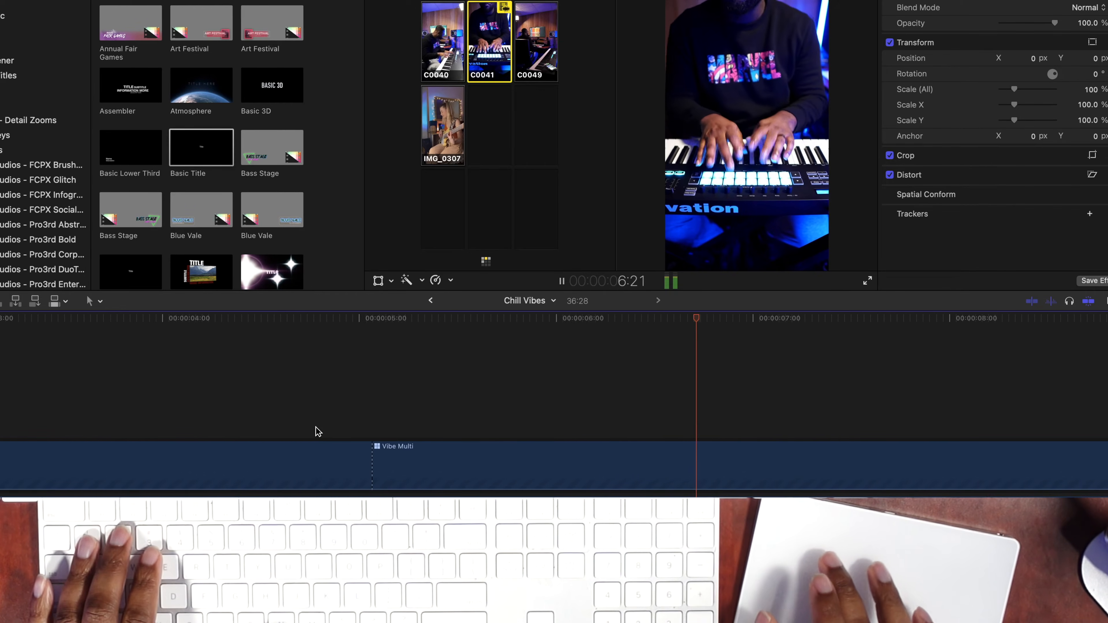
pyautogui.press('1')
pyautogui.press('2')
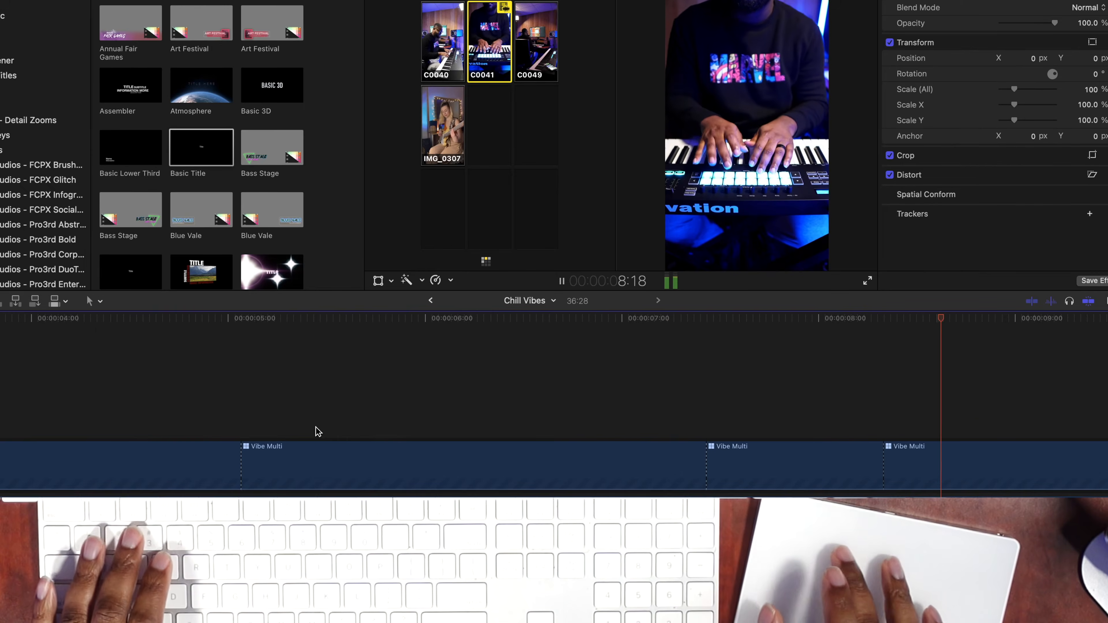
pyautogui.press('4')
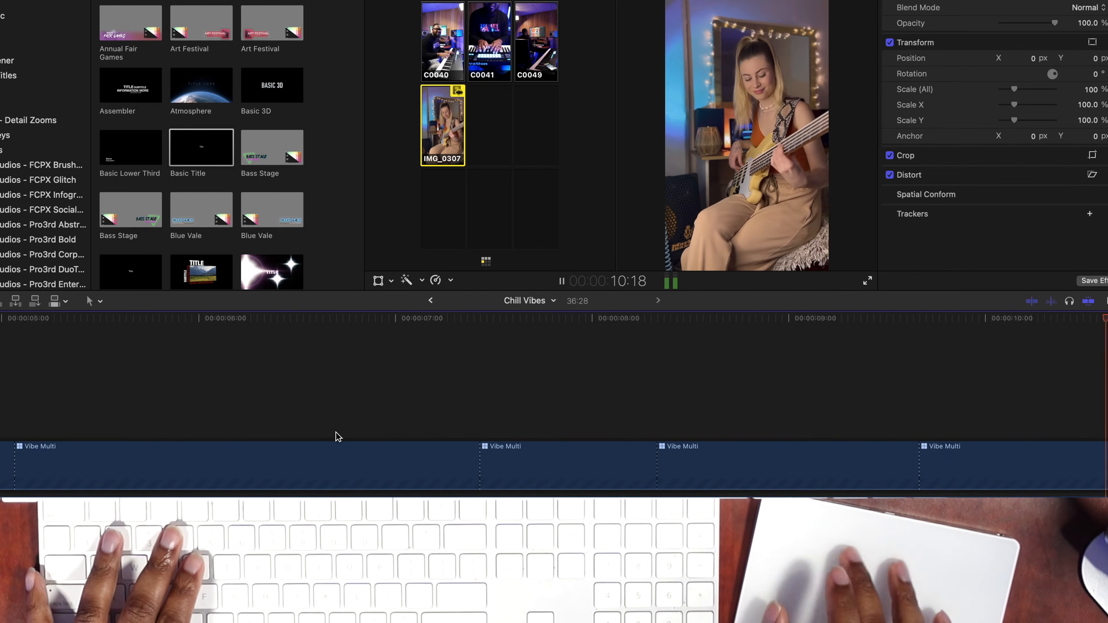
pyautogui.press('1')
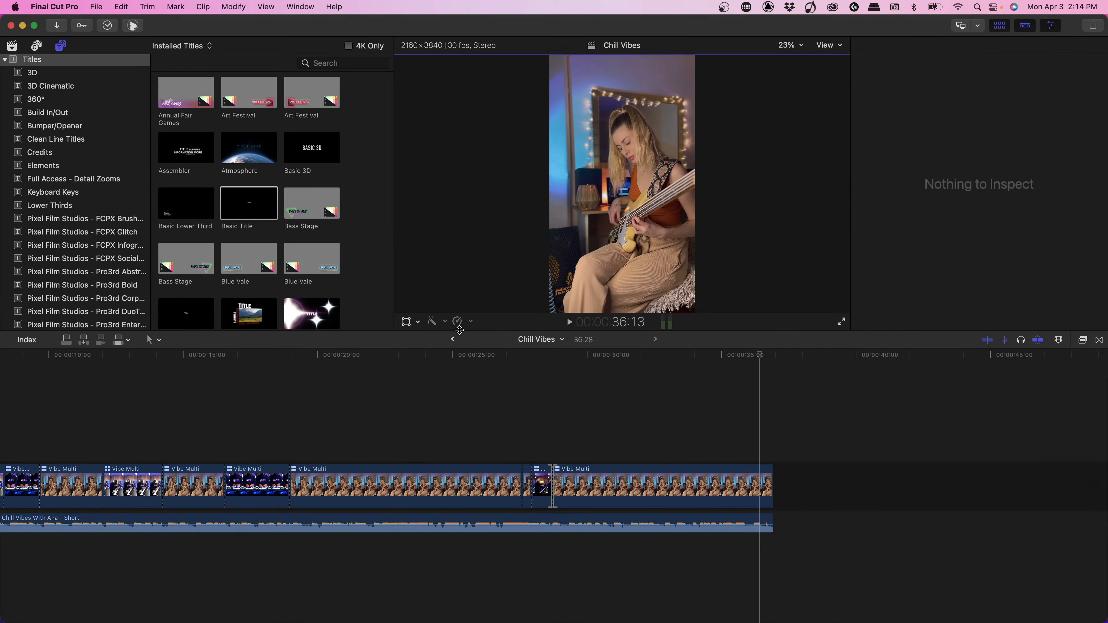
# Apply a Ken Burns crop to the first Vibe Multi clip, swapping its start and end frames so it zooms in on the bassist
pyautogui.click(406, 379)
pyautogui.hscroll(-6, 406, 379)
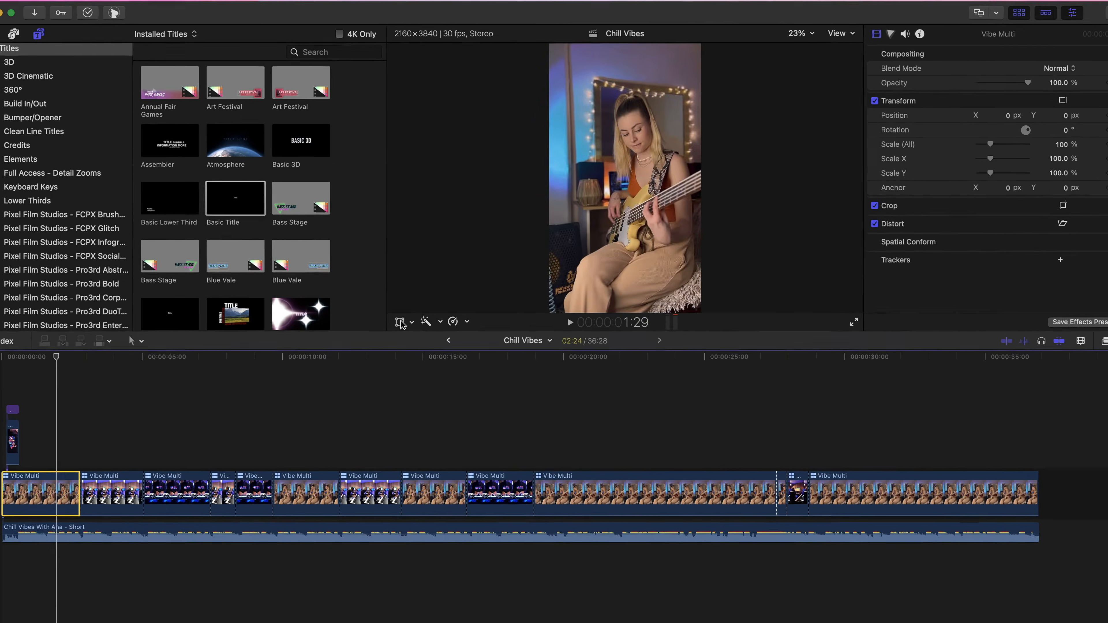
pyautogui.click(406, 321)
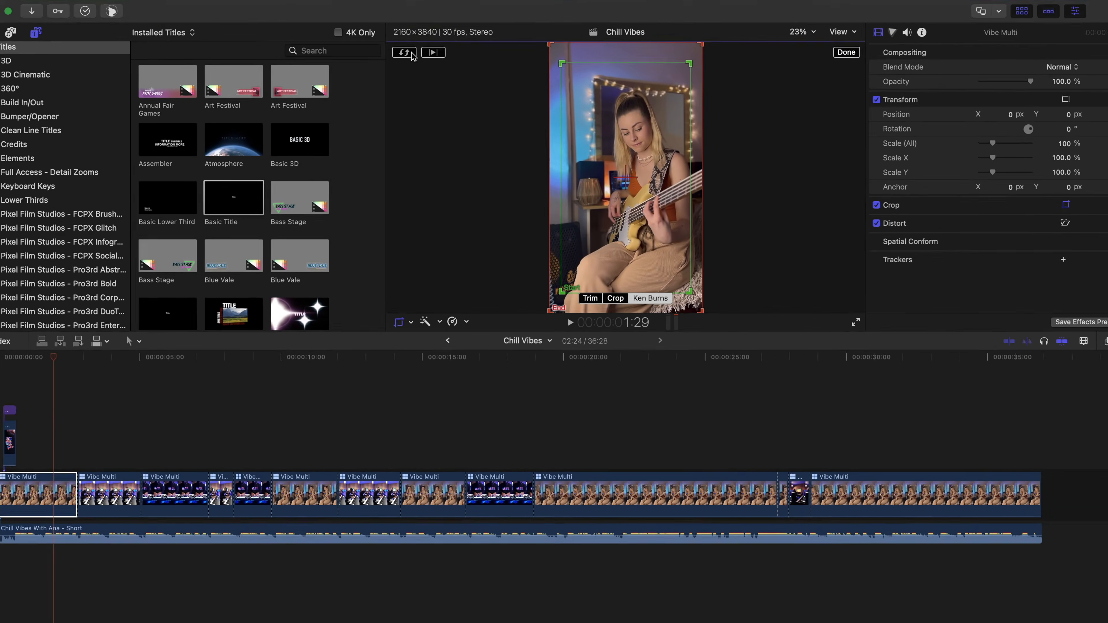
pyautogui.click(411, 64)
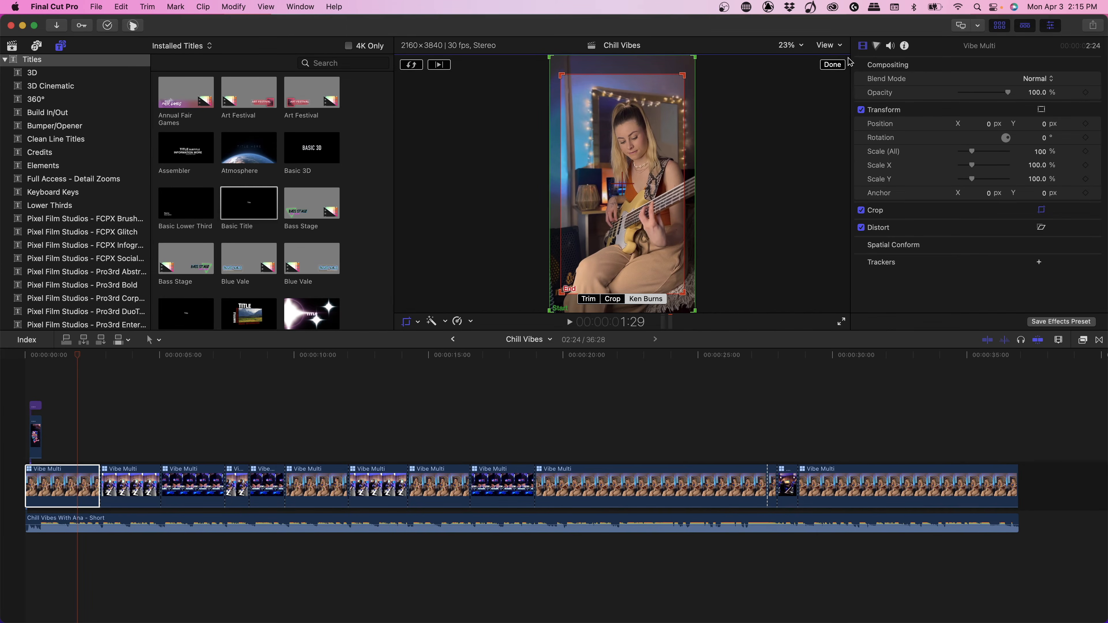
pyautogui.click(840, 65)
# Play the edited video back from the beginning of the timeline
pyautogui.click(342, 357)
pyautogui.press('Home')
pyautogui.press('space')
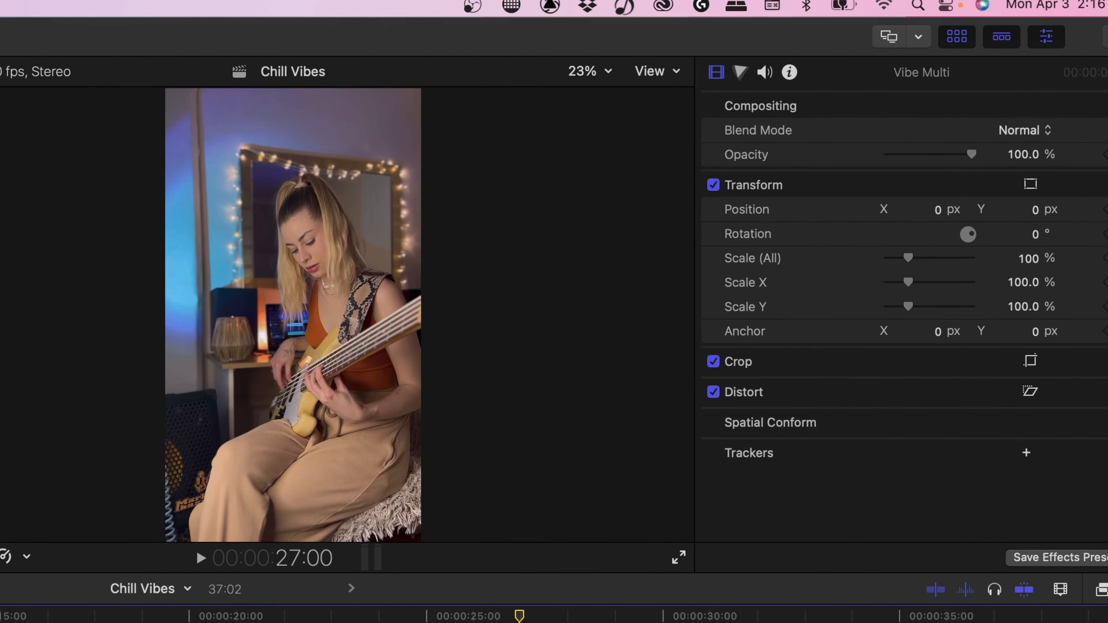
# Start sharing the Chill Vibes project with the Apple Devices 1080p export preset
pyautogui.click(1107, 37)
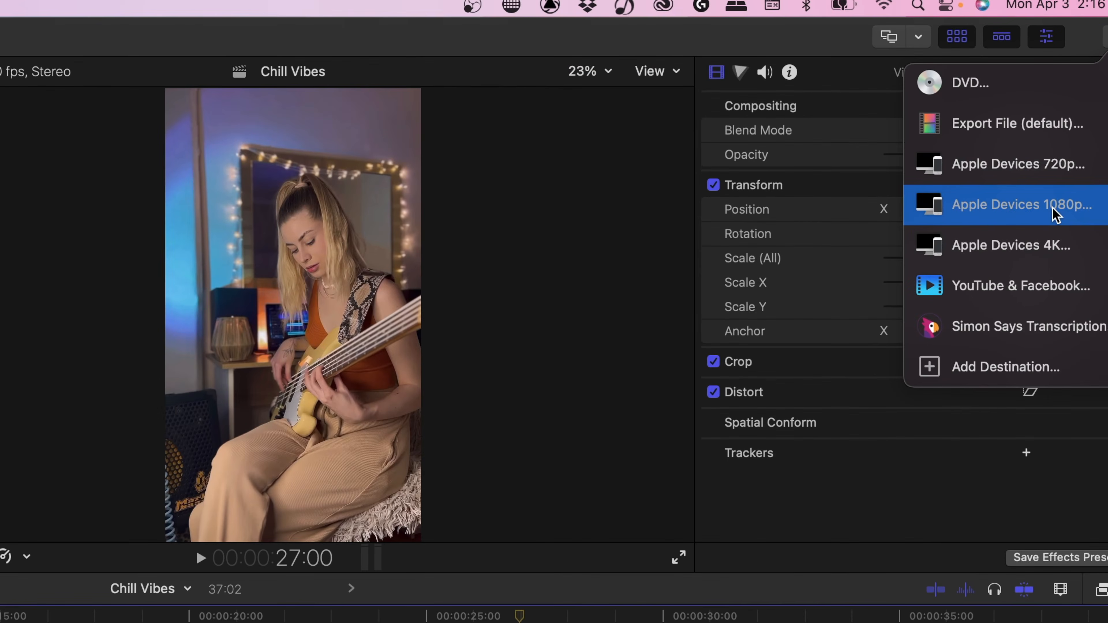
pyautogui.click(1055, 214)
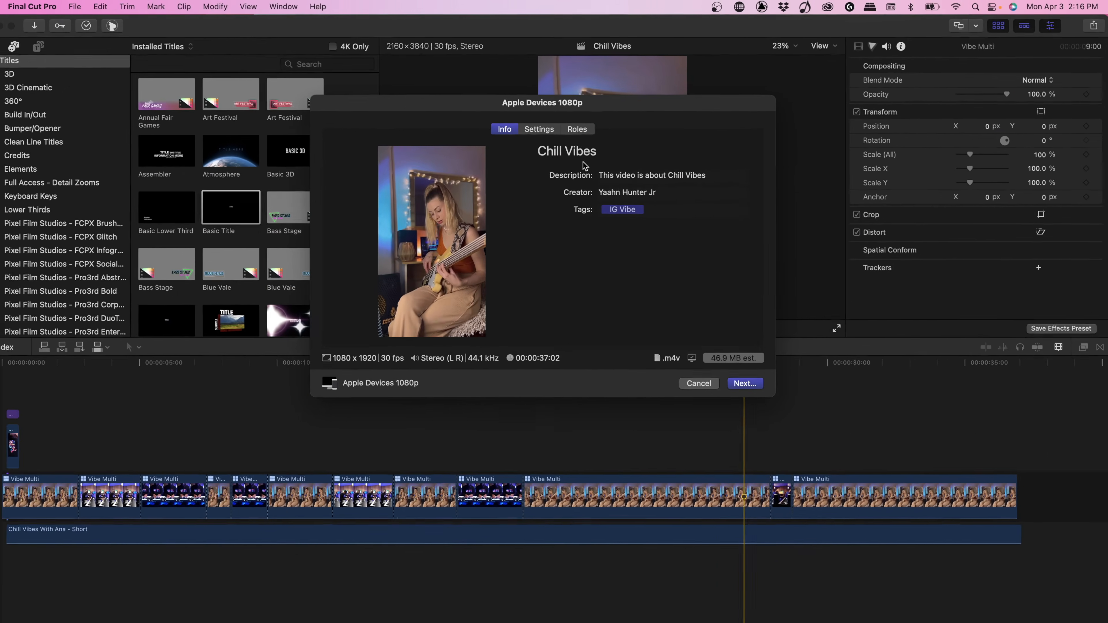